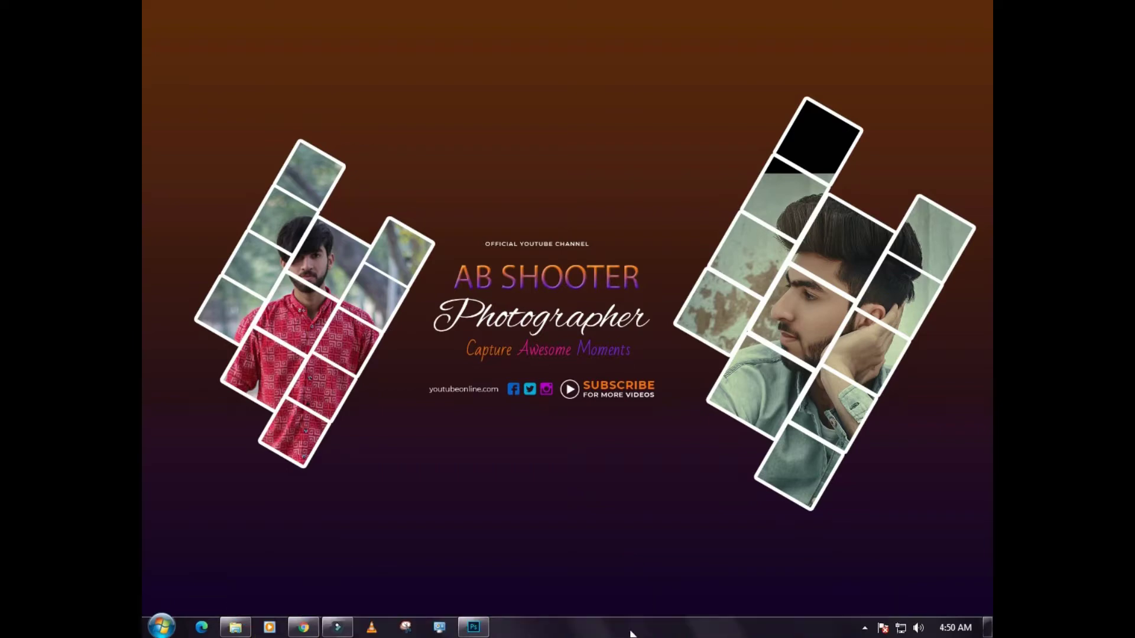
# Refresh the desktop from its right-click context menu.
pyautogui.rightClick(482, 488)
pyautogui.click(539, 299)
pyautogui.rightClick(471, 480)
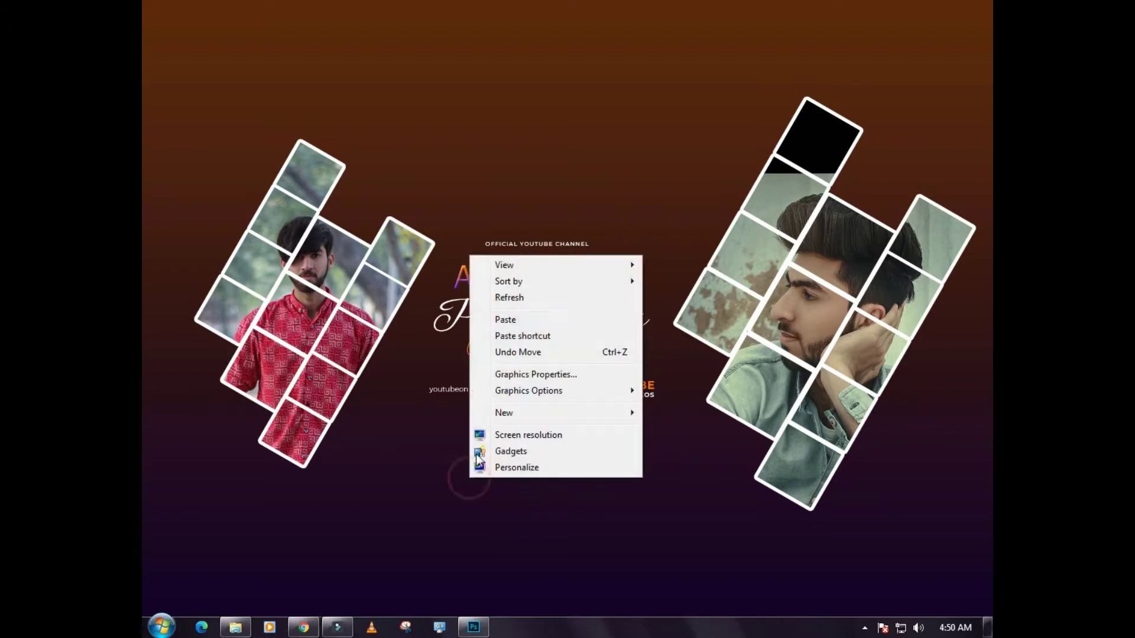
pyautogui.click(507, 298)
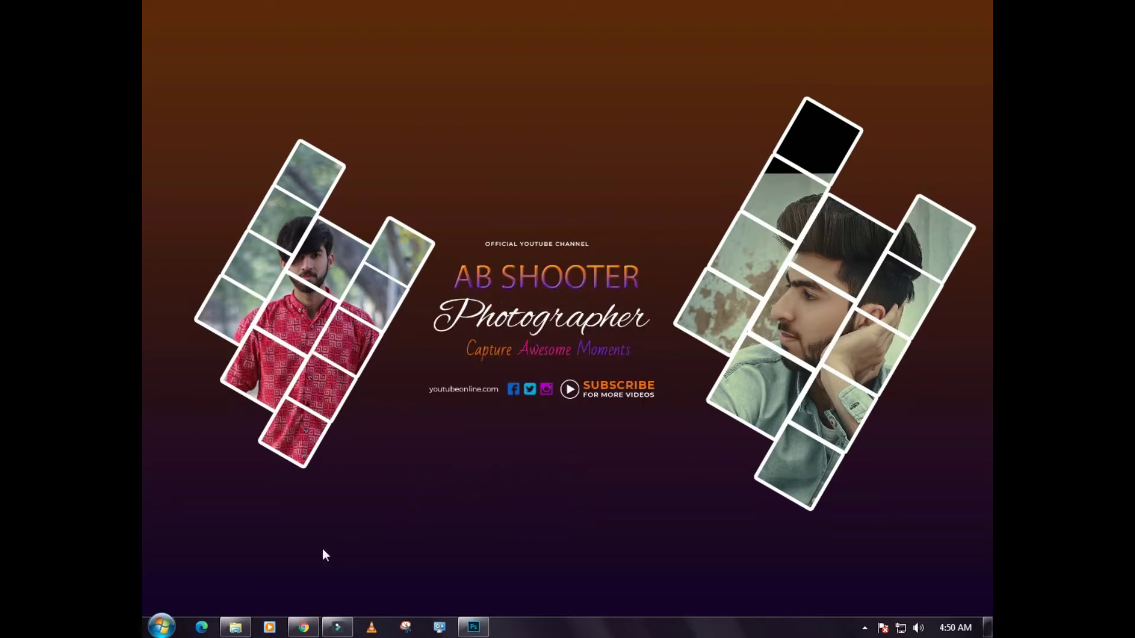
pyautogui.moveTo(302, 627)
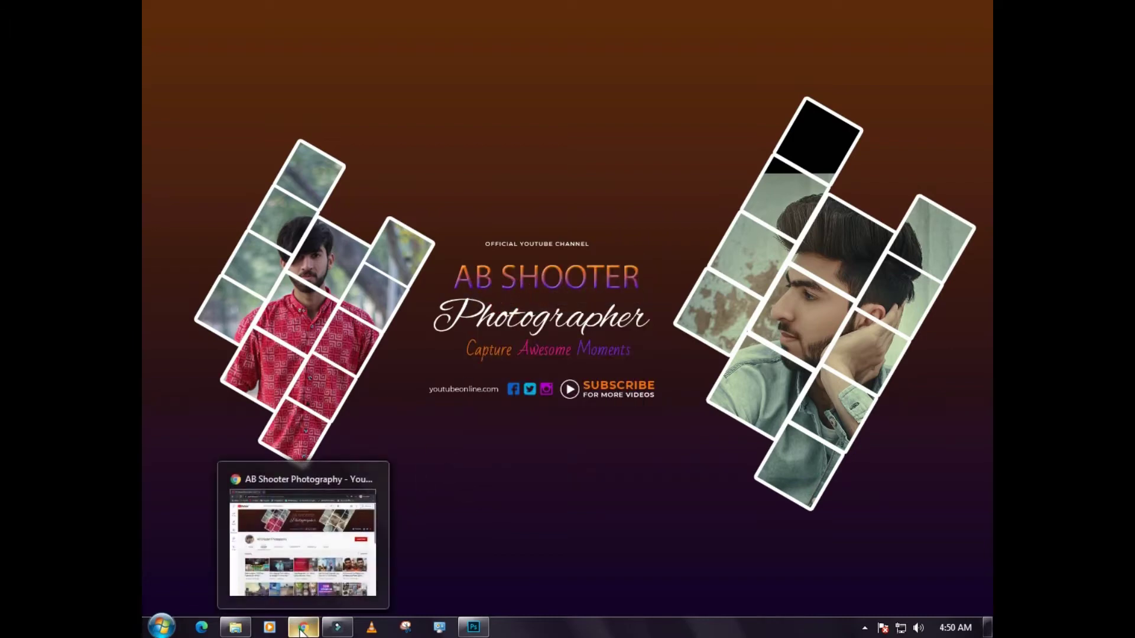
# Browse the AB Shooter Photography channel's uploaded videos, then minimise the browser.
pyautogui.click(301, 631)
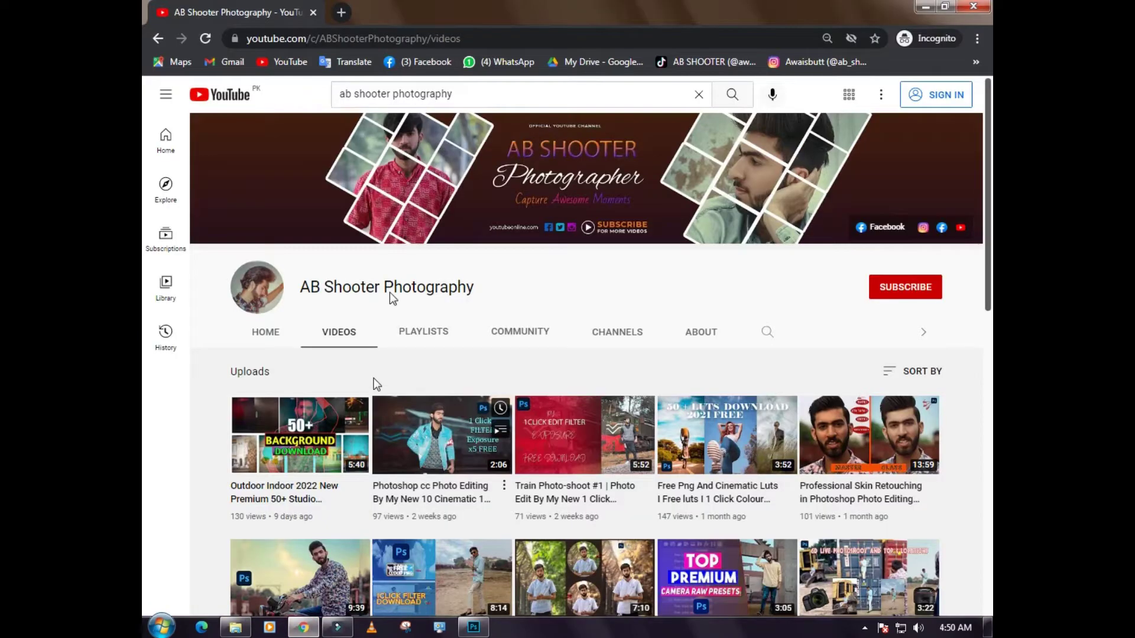
pyautogui.tripleClick(329, 287)
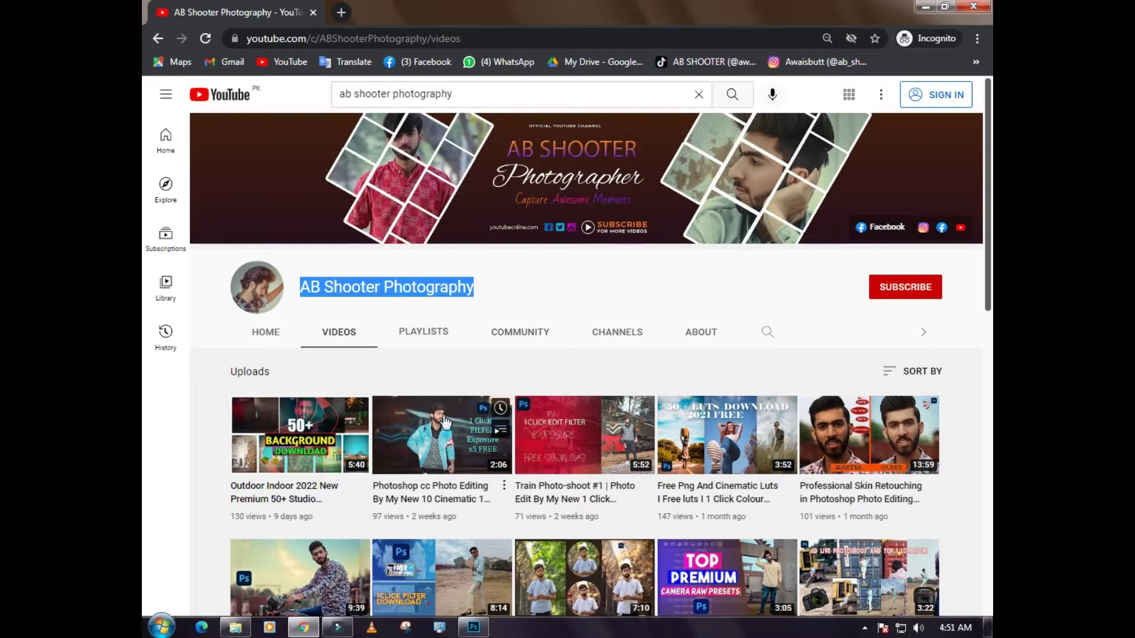
pyautogui.scroll(-2, 460, 409)
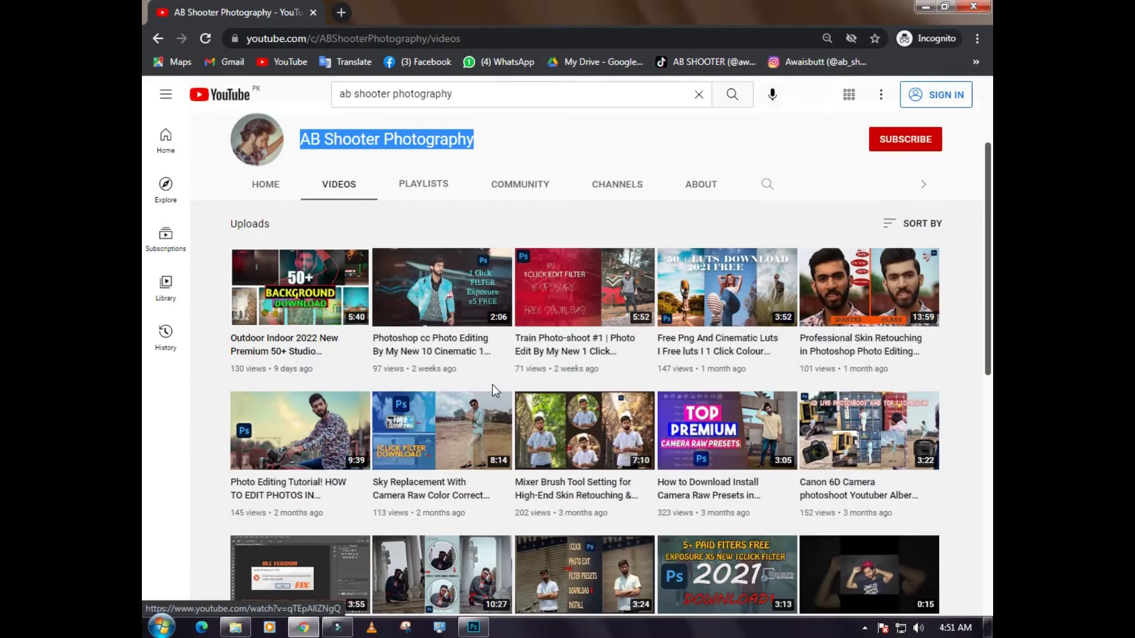
pyautogui.scroll(-1, 493, 380)
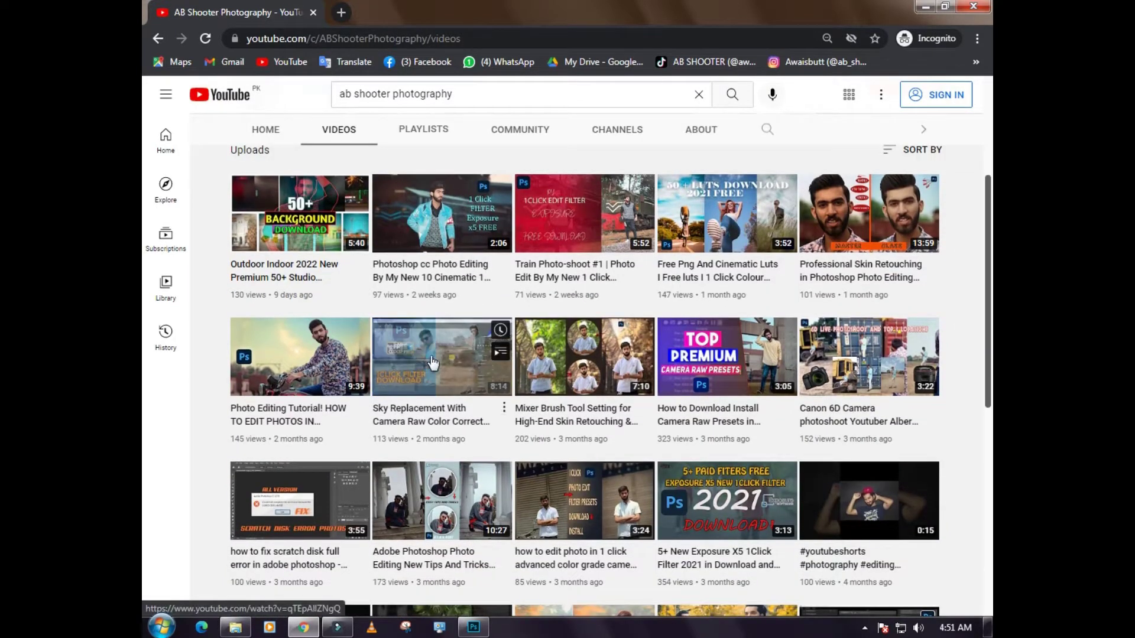
pyautogui.scroll(1, 463, 406)
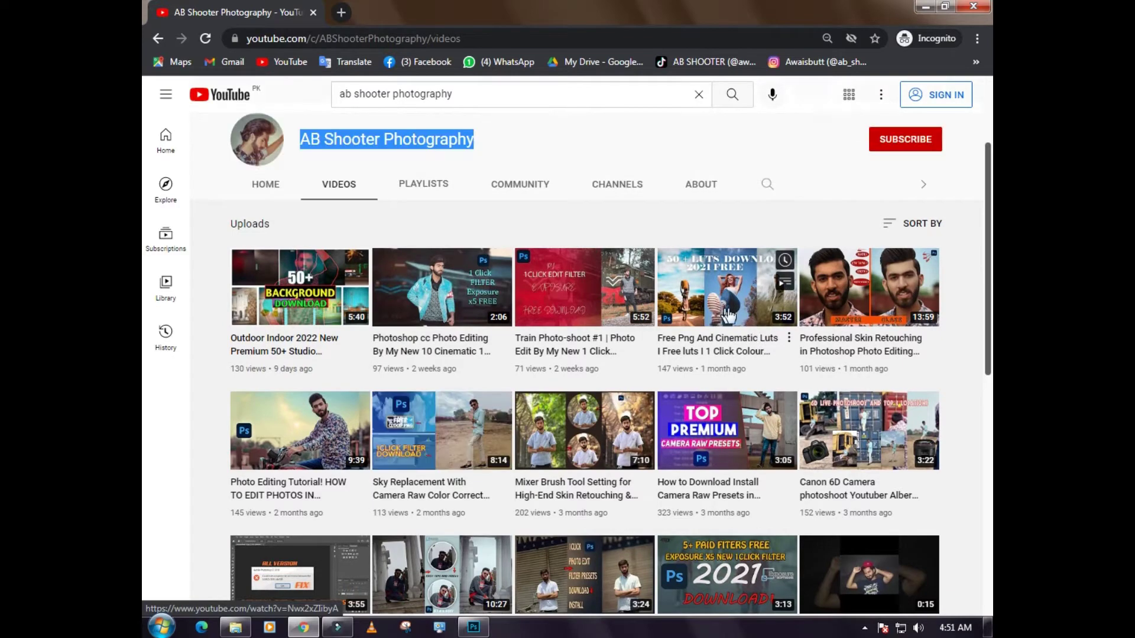
pyautogui.scroll(-1, 674, 383)
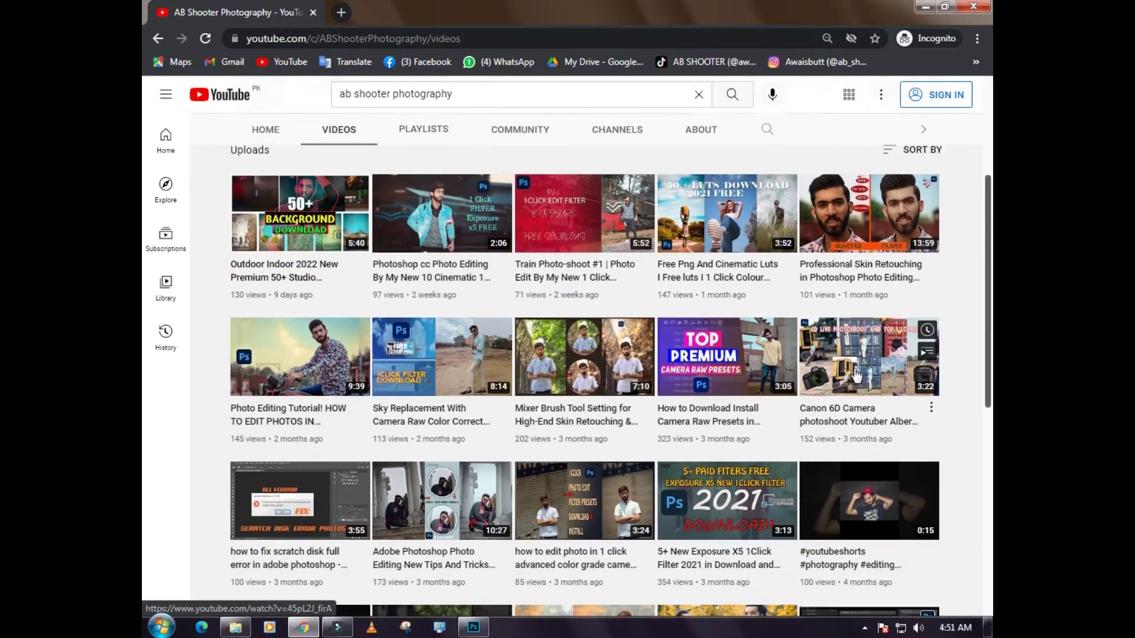
pyautogui.scroll(-2, 330, 347)
pyautogui.scroll(-3, 393, 350)
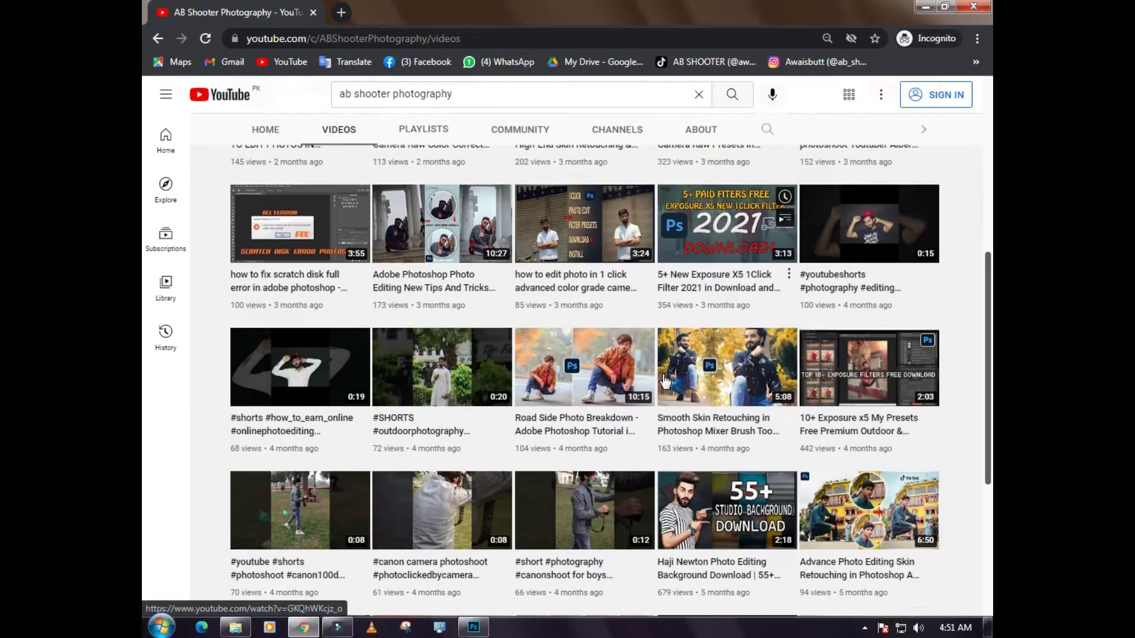
pyautogui.scroll(-2, 653, 374)
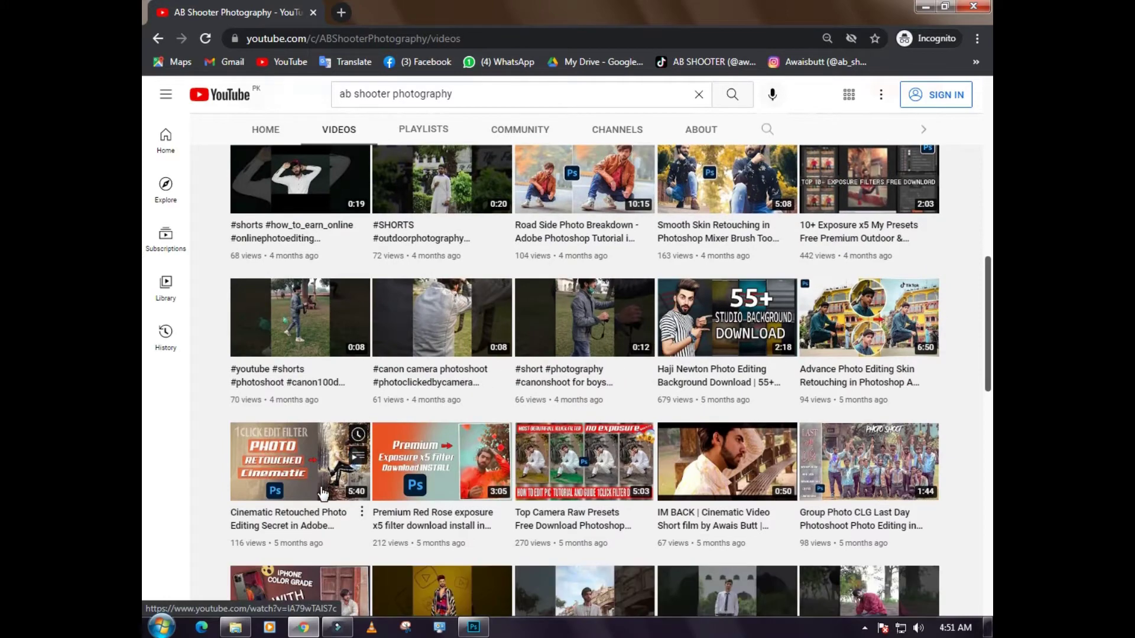
pyautogui.scroll(-3, 656, 397)
pyautogui.scroll(-2, 743, 392)
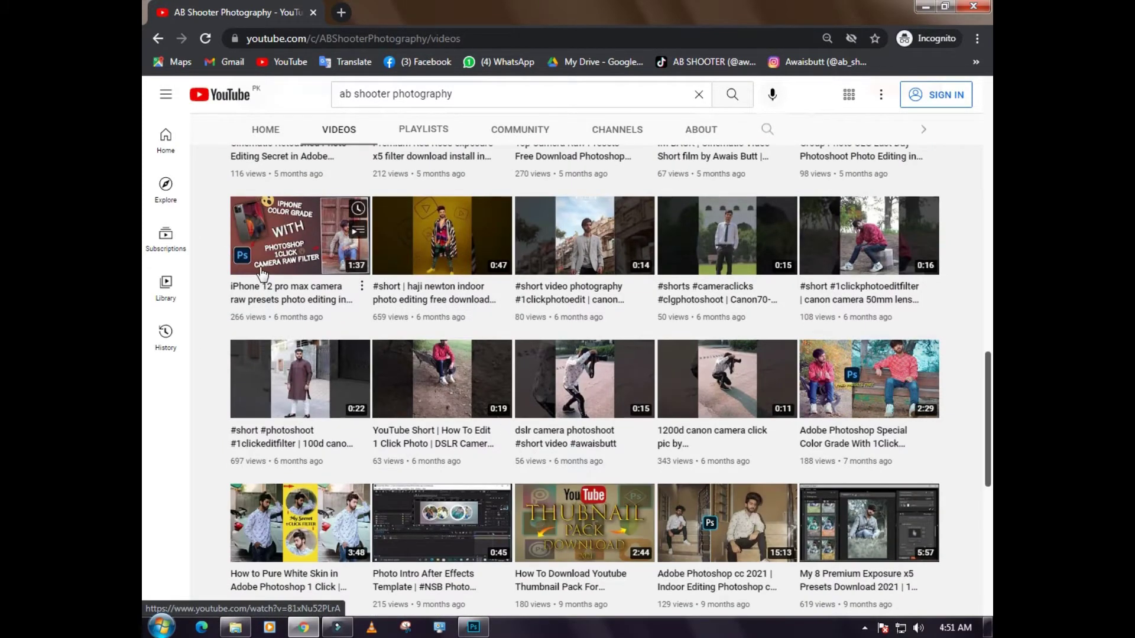
pyautogui.scroll(-3, 428, 350)
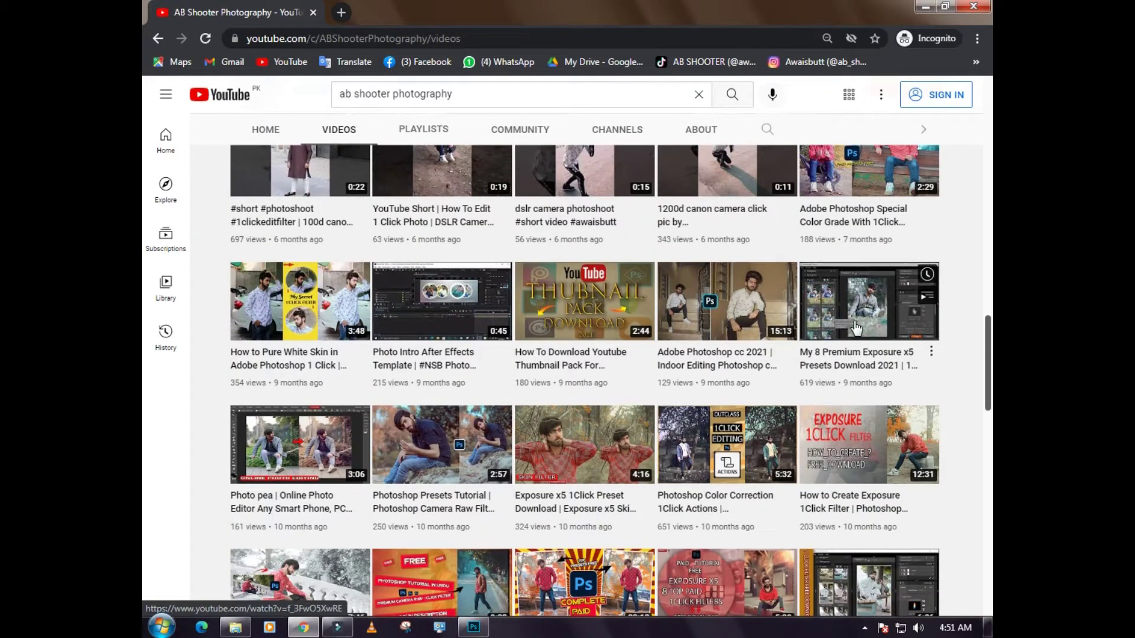
pyautogui.scroll(-1, 854, 320)
pyautogui.moveTo(869, 371)
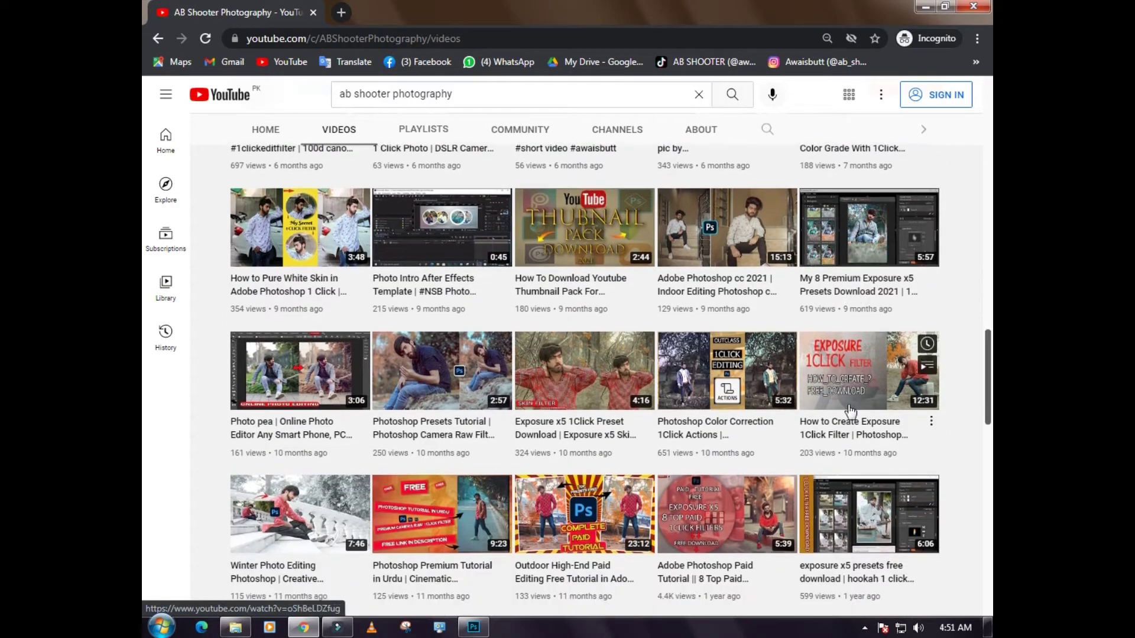
pyautogui.scroll(-1, 693, 466)
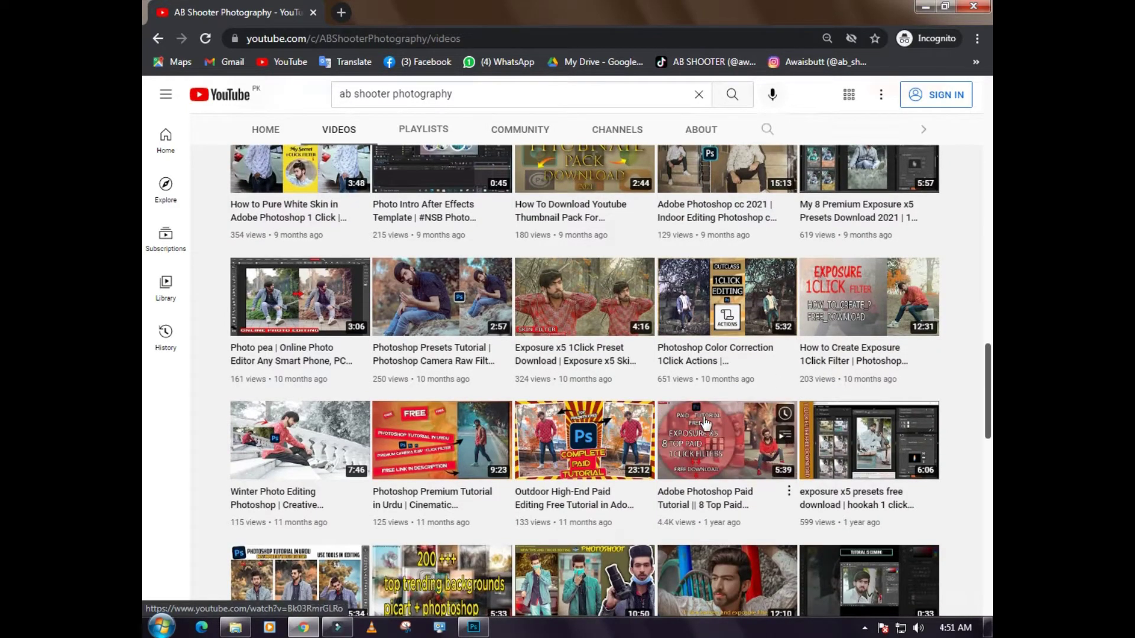
pyautogui.moveTo(441, 371)
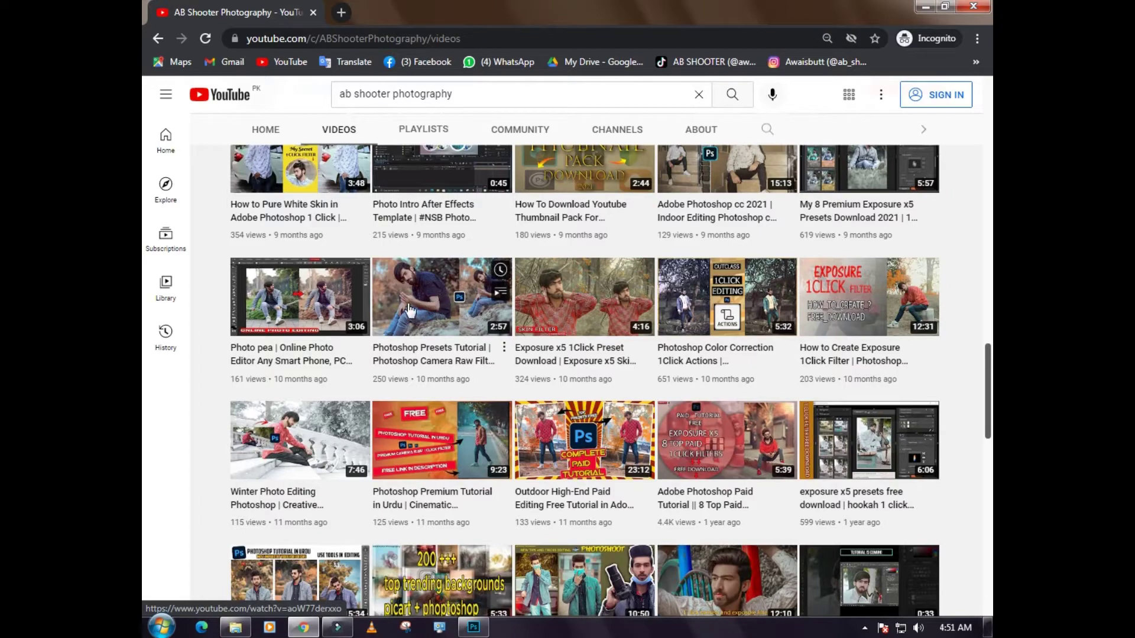
pyautogui.scroll(-5, 874, 257)
pyautogui.scroll(10, 874, 257)
pyautogui.scroll(10, 874, 258)
pyautogui.scroll(10, 866, 290)
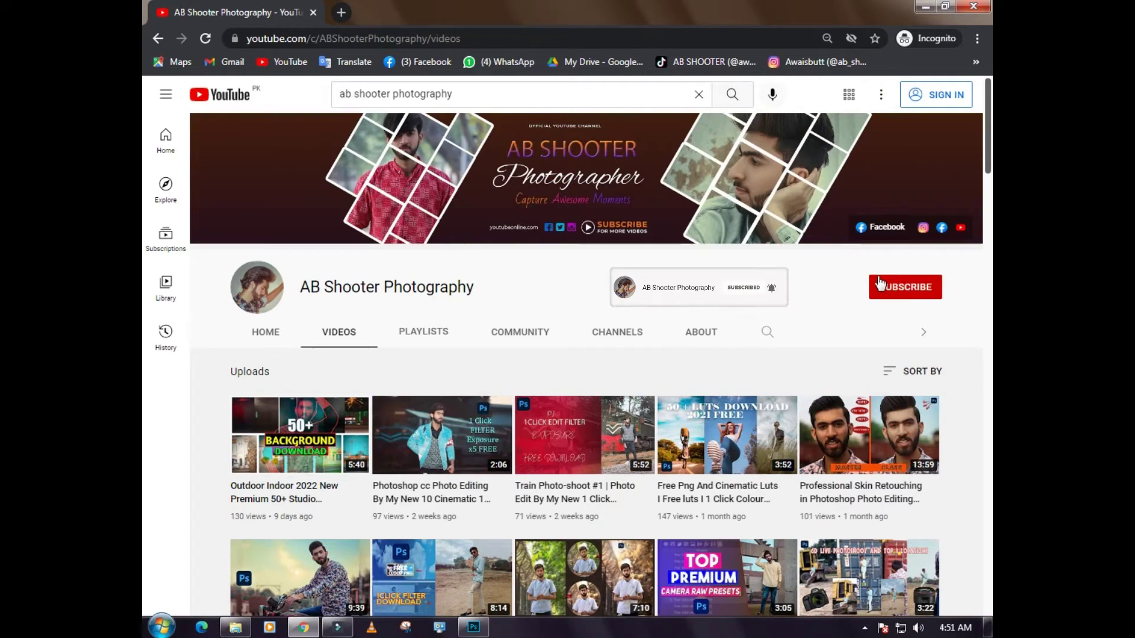
pyautogui.click(922, 6)
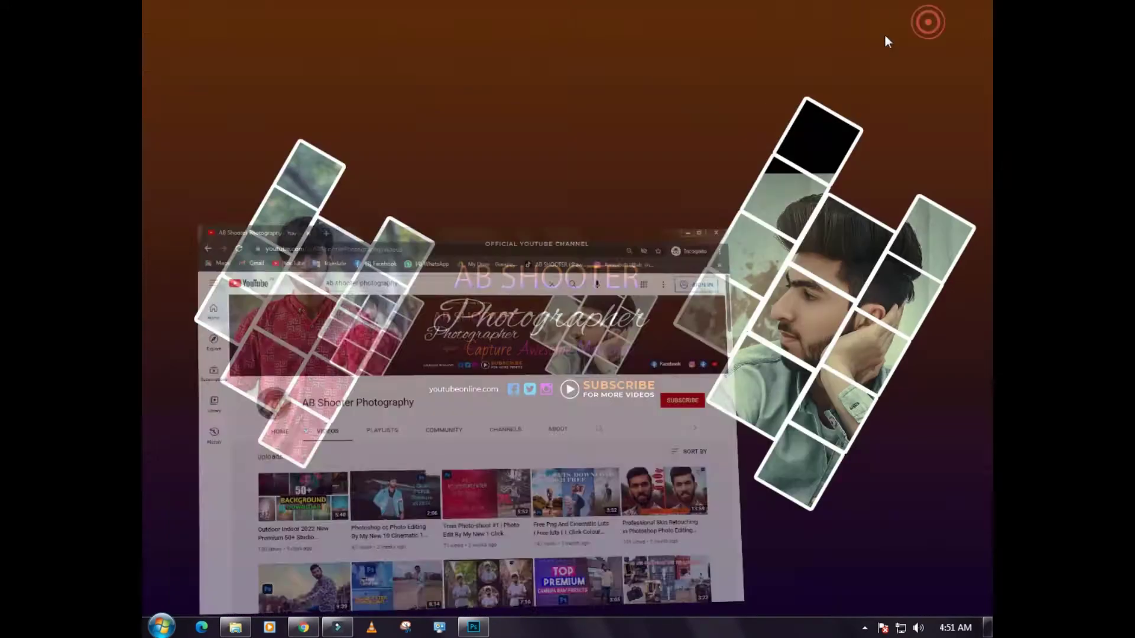
# Switch to Photoshop and make Layer 1 copy 2 visible above the Background.
pyautogui.click(481, 634)
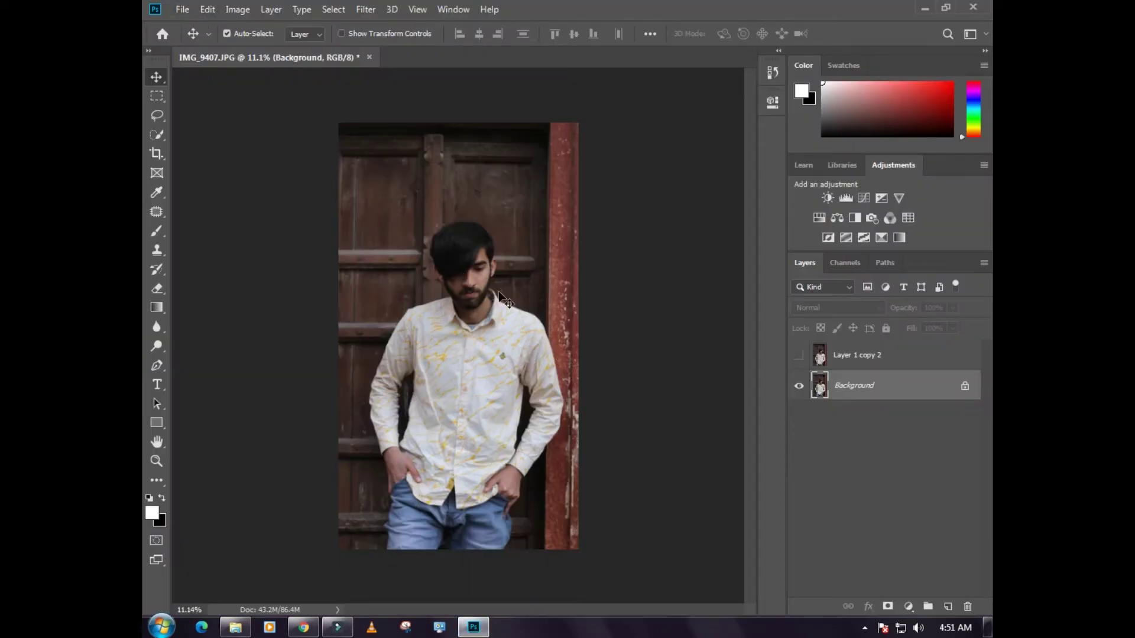
pyautogui.click(183, 10)
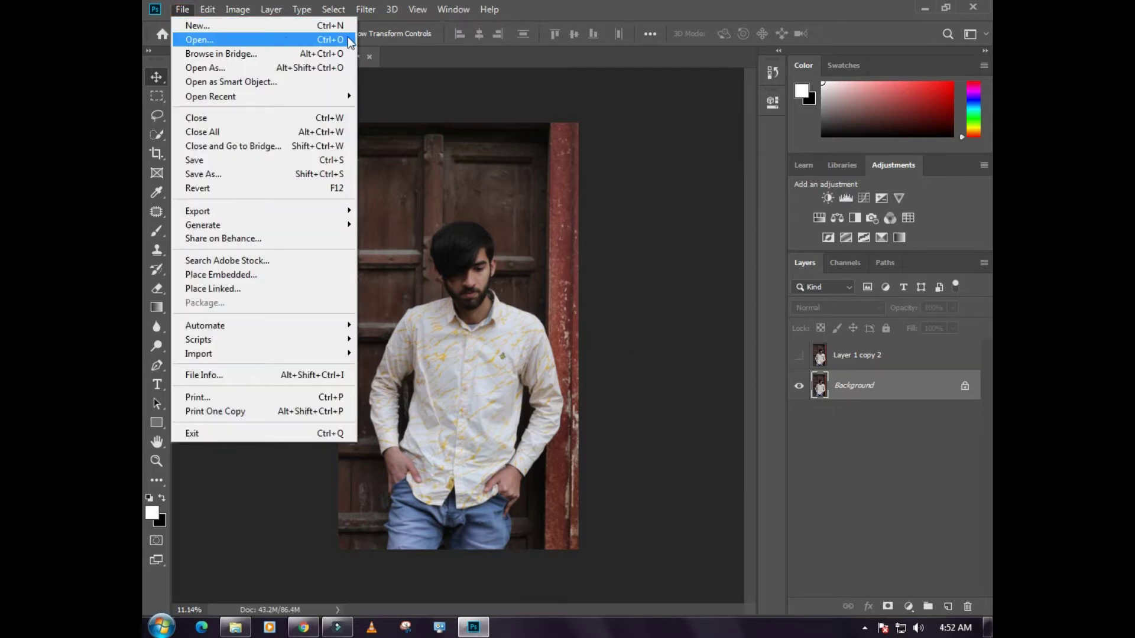
pyautogui.click(547, 94)
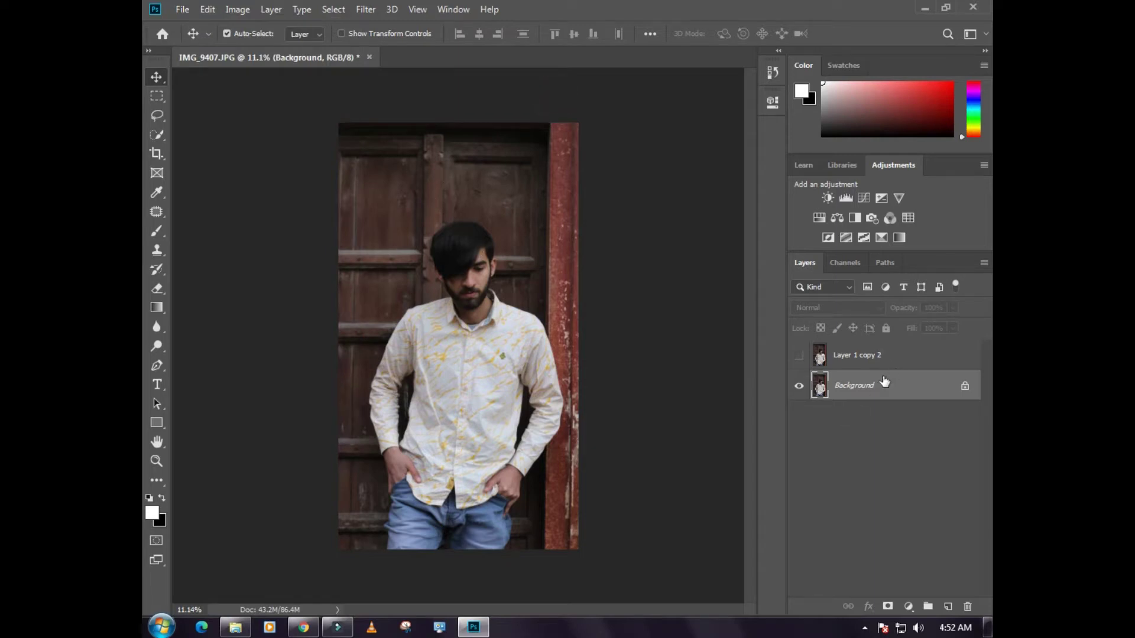
pyautogui.moveTo(918, 393); pyautogui.dragTo(896, 399)
pyautogui.click(885, 359)
pyautogui.click(799, 356)
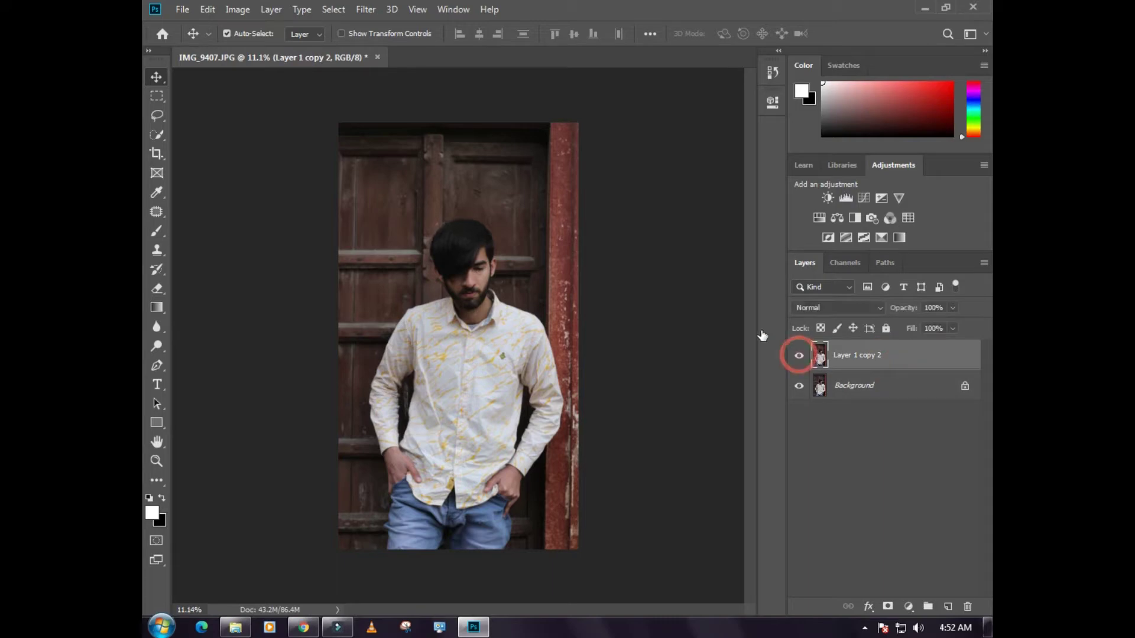
# Toggle Layer 1 copy 2 on and off to compare with the original, then return to YouTube.
pyautogui.scroll(2, 463, 253)
pyautogui.scroll(2, 463, 253)
pyautogui.scroll(4, 462, 253)
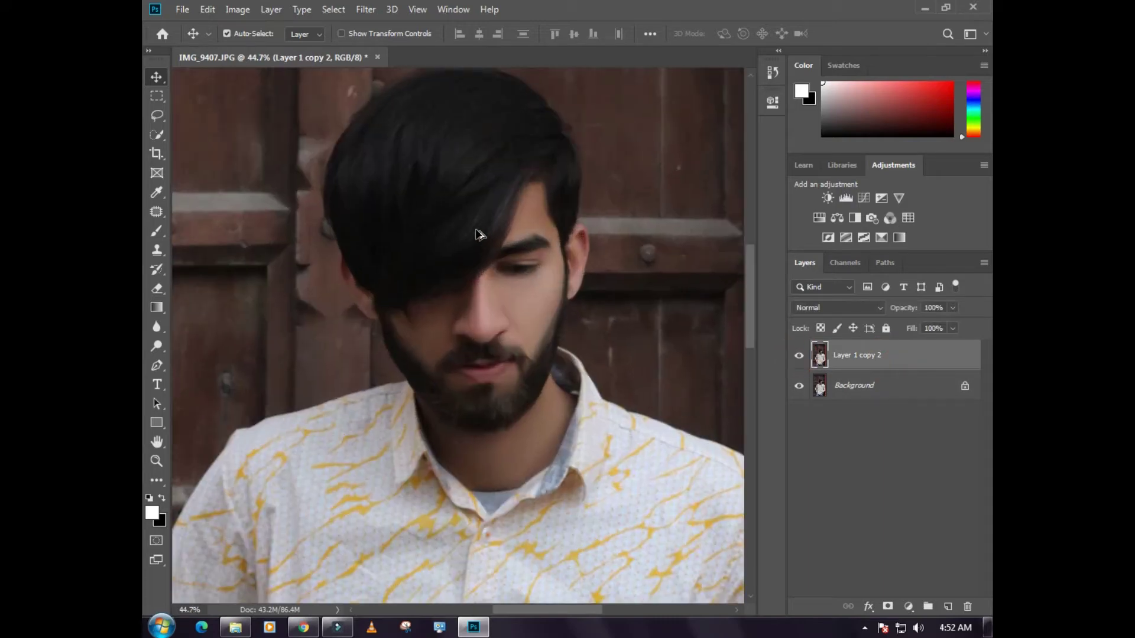
pyautogui.scroll(2, 471, 233)
pyautogui.click(798, 356)
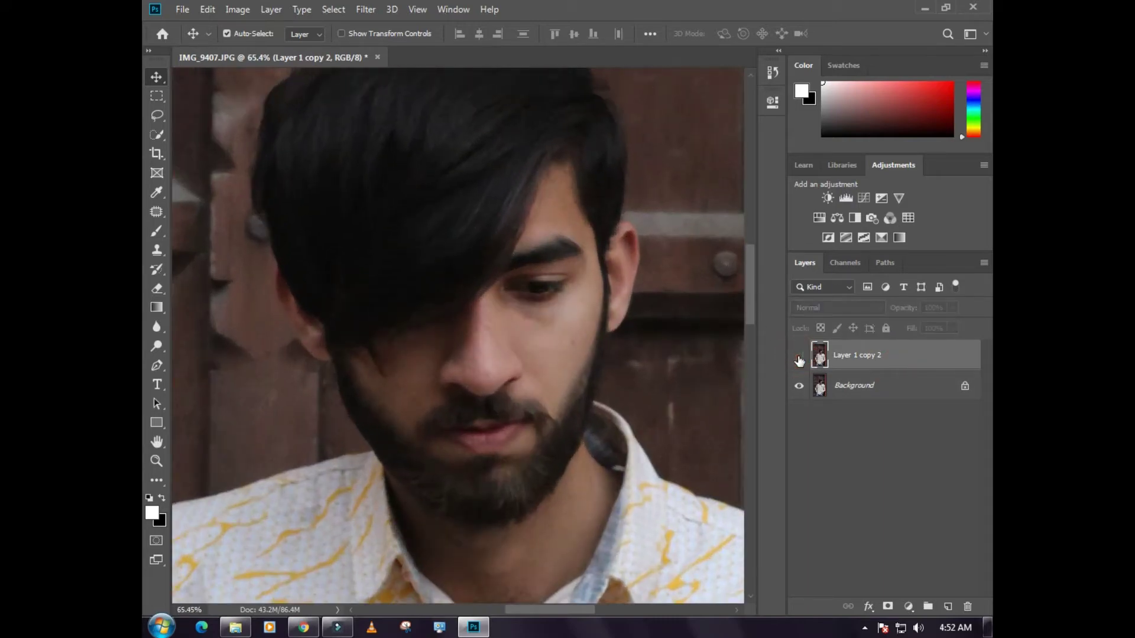
pyautogui.click(799, 357)
pyautogui.scroll(-3, 555, 293)
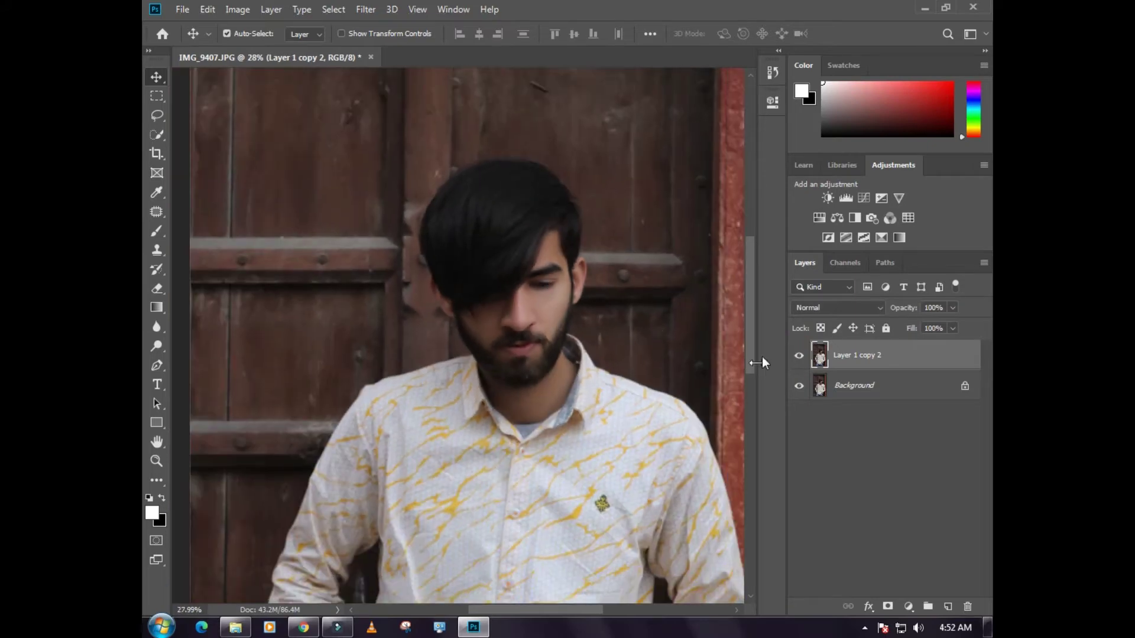
pyautogui.click(801, 356)
pyautogui.scroll(-3, 496, 215)
pyautogui.scroll(-1, 449, 295)
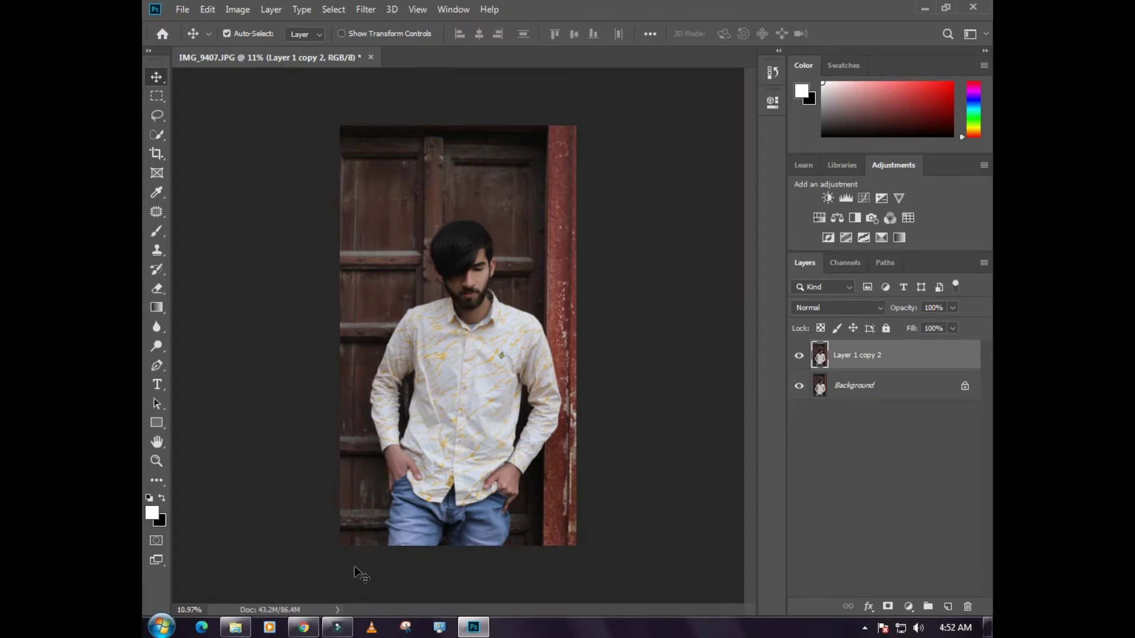
pyautogui.click(303, 627)
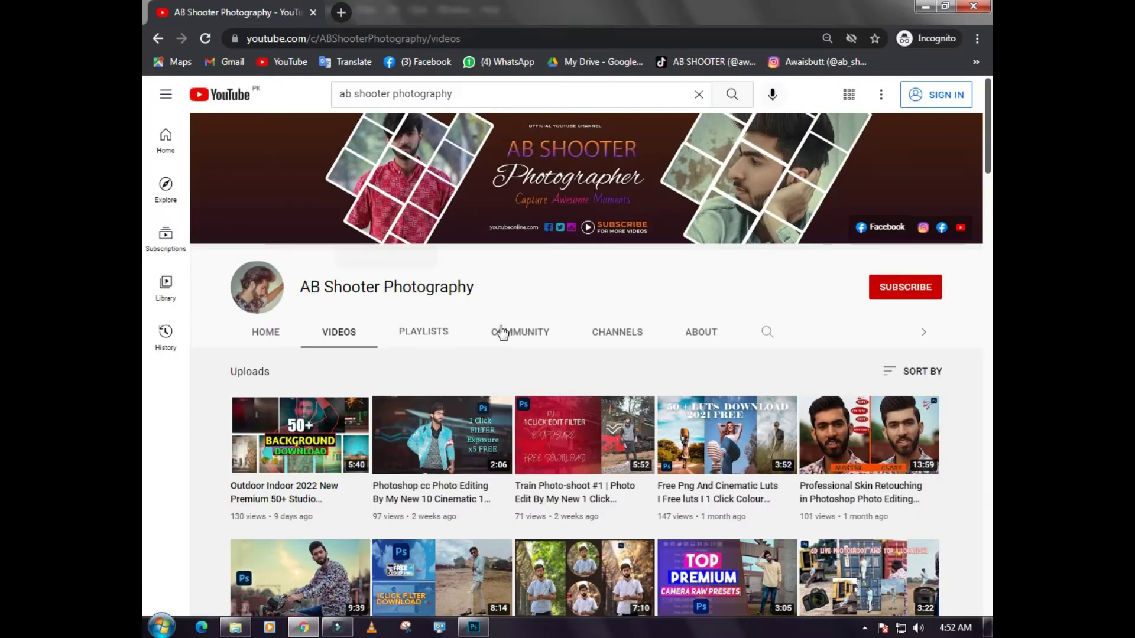
pyautogui.scroll(-2, 497, 333)
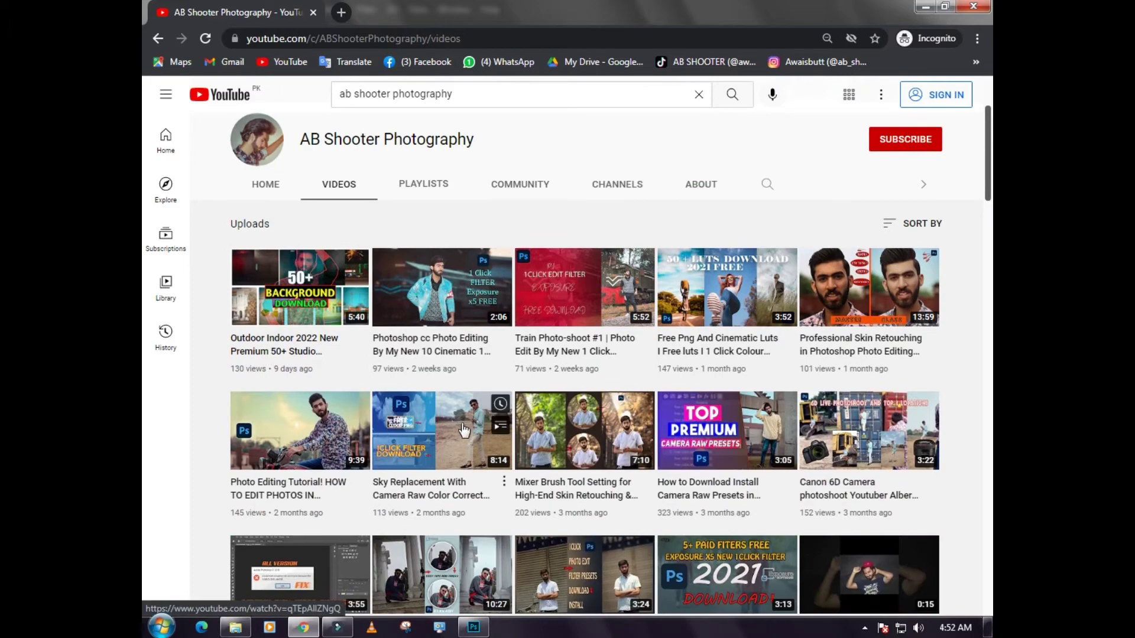
pyautogui.moveTo(300, 430)
pyautogui.scroll(-3, 554, 373)
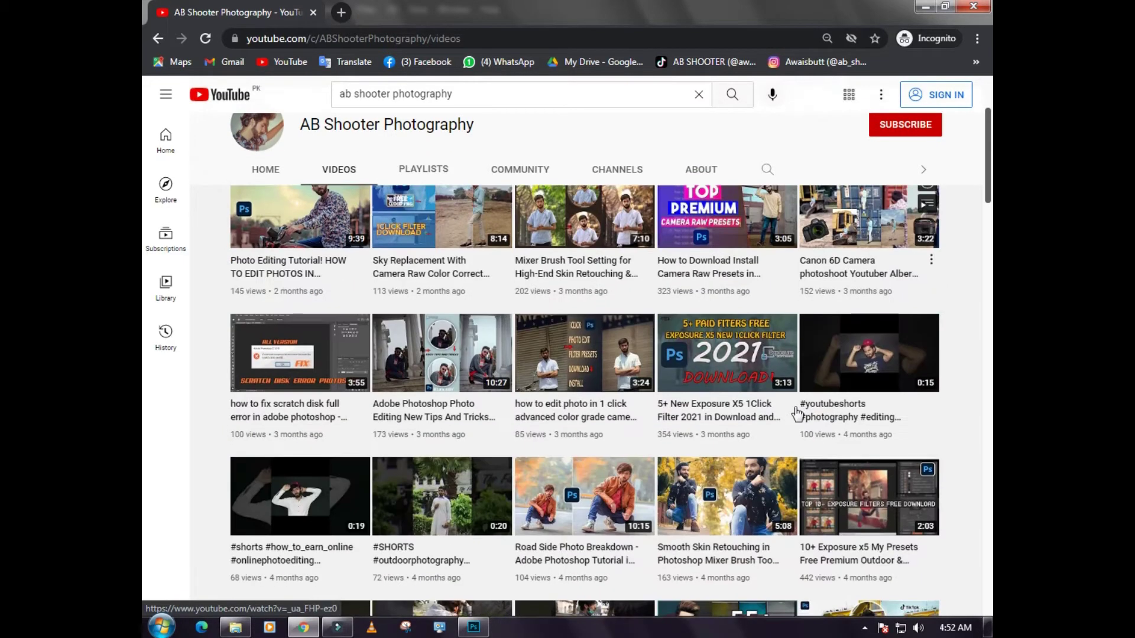
pyautogui.scroll(-2, 554, 371)
pyautogui.scroll(-4, 573, 420)
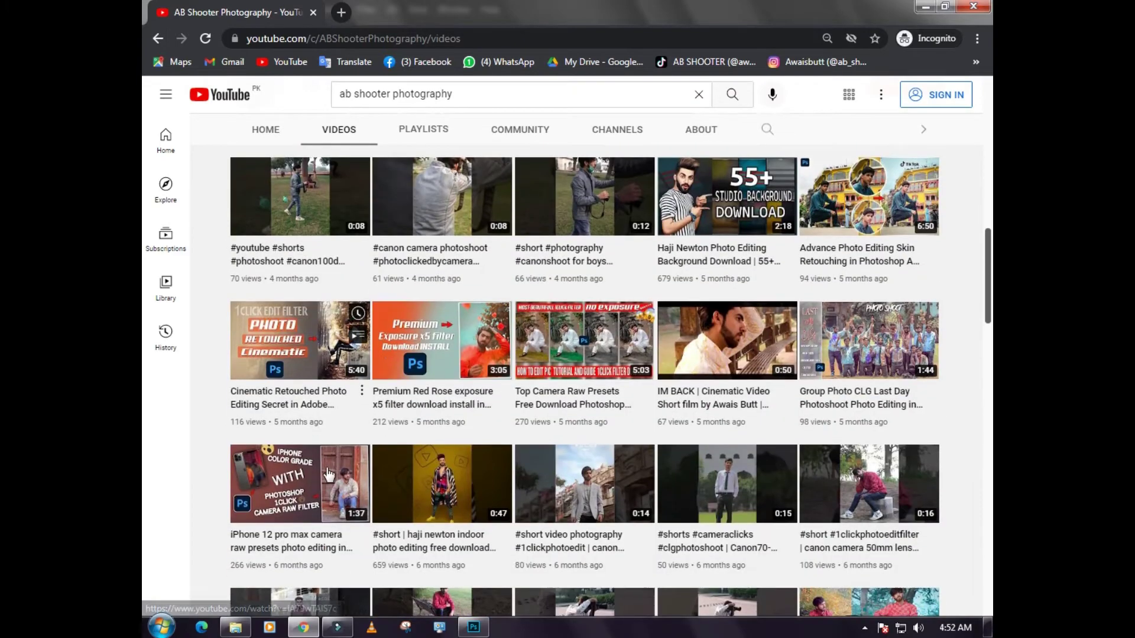
pyautogui.scroll(-4, 591, 471)
pyautogui.scroll(-4, 591, 471)
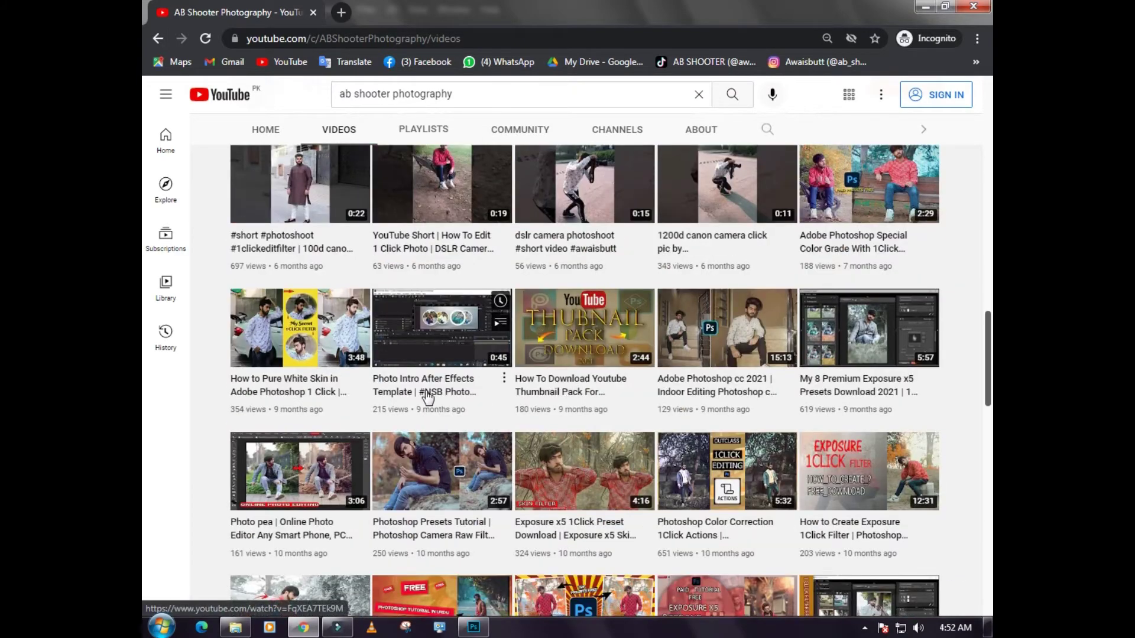
pyautogui.scroll(-3, 340, 410)
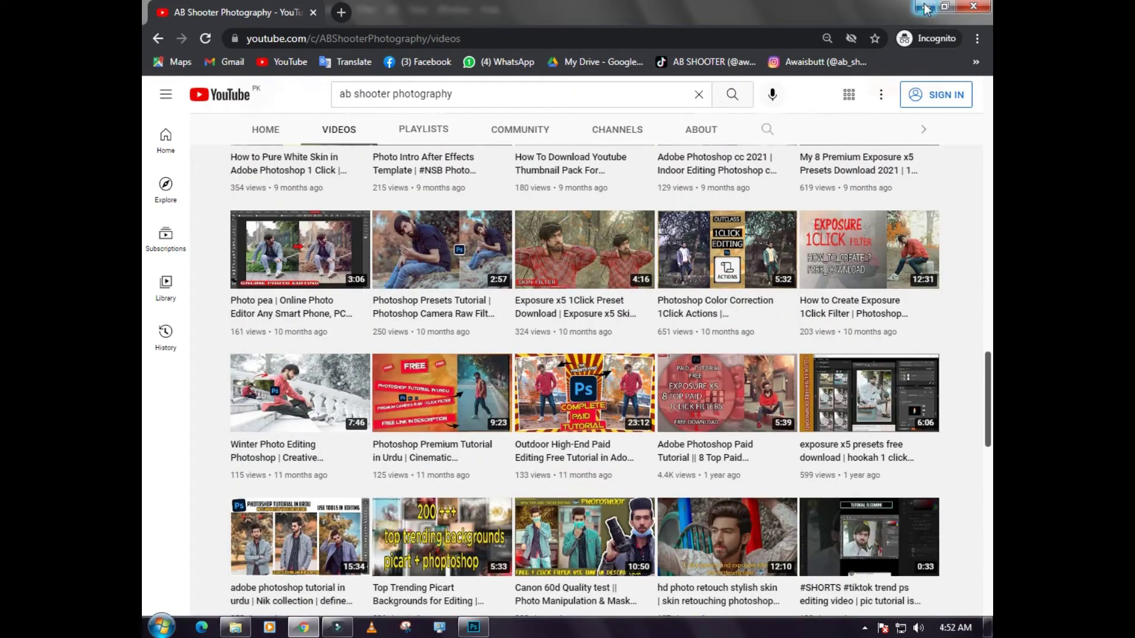
pyautogui.click(924, 7)
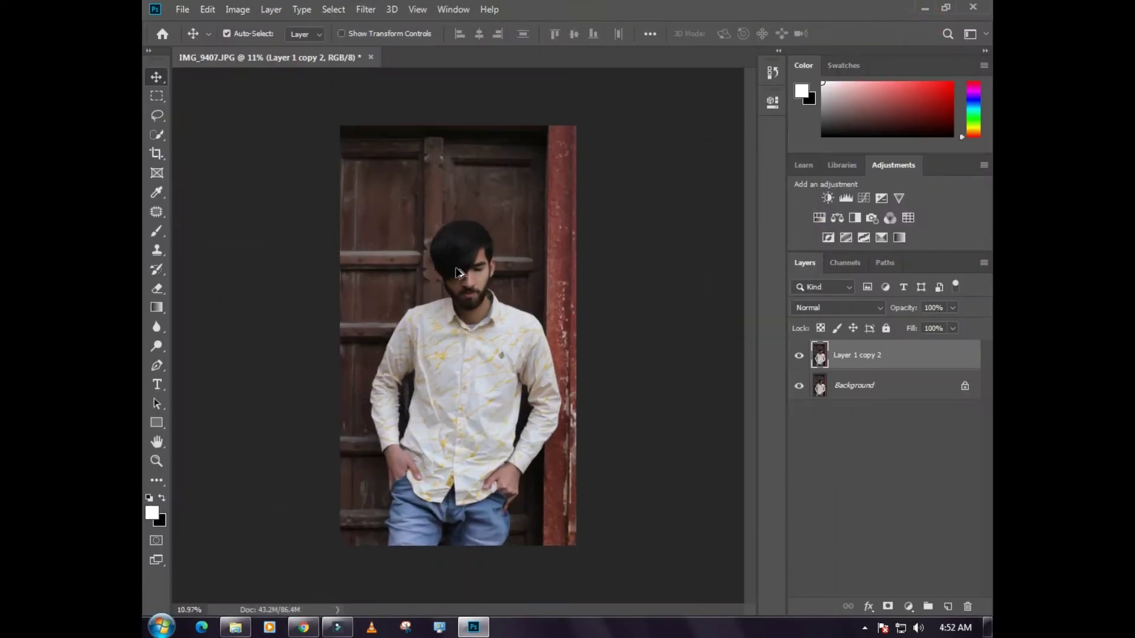
pyautogui.scroll(1, 440, 276)
pyautogui.scroll(1, 440, 270)
pyautogui.scroll(2, 467, 269)
pyautogui.scroll(3, 473, 248)
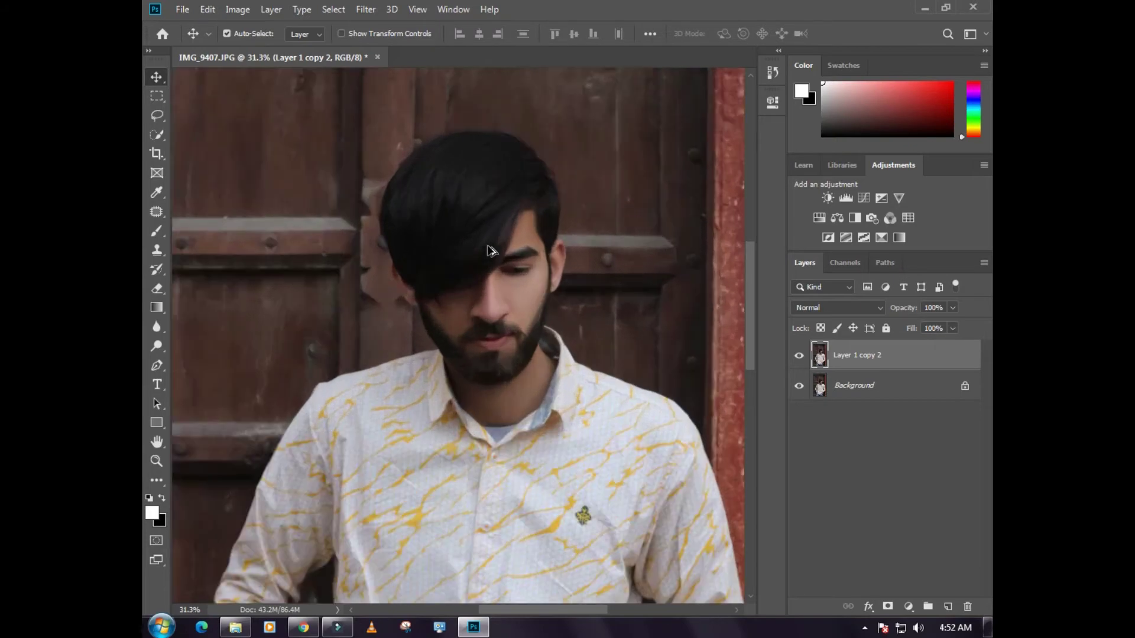
pyautogui.scroll(3, 502, 284)
pyautogui.scroll(2, 512, 304)
pyautogui.scroll(-1, 517, 304)
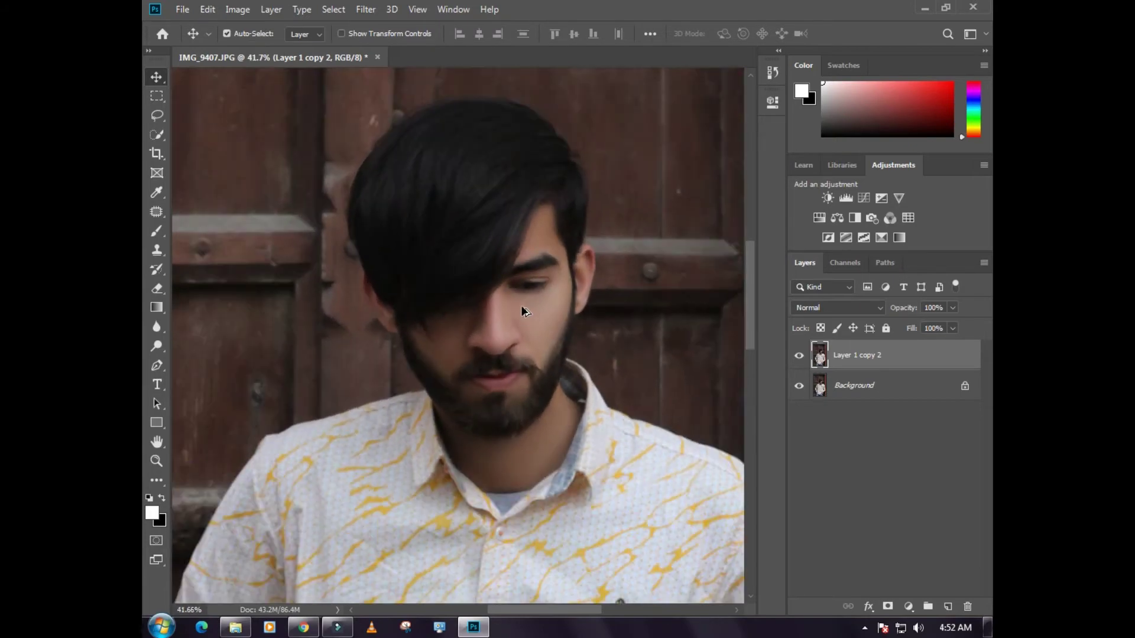
pyautogui.click(799, 356)
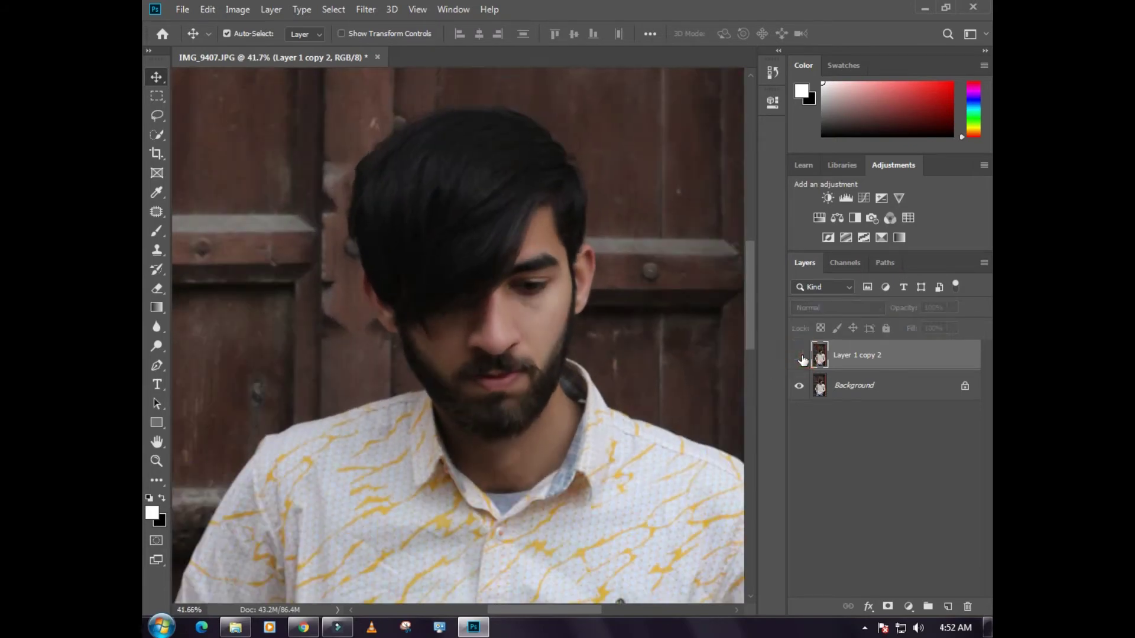
pyautogui.click(798, 358)
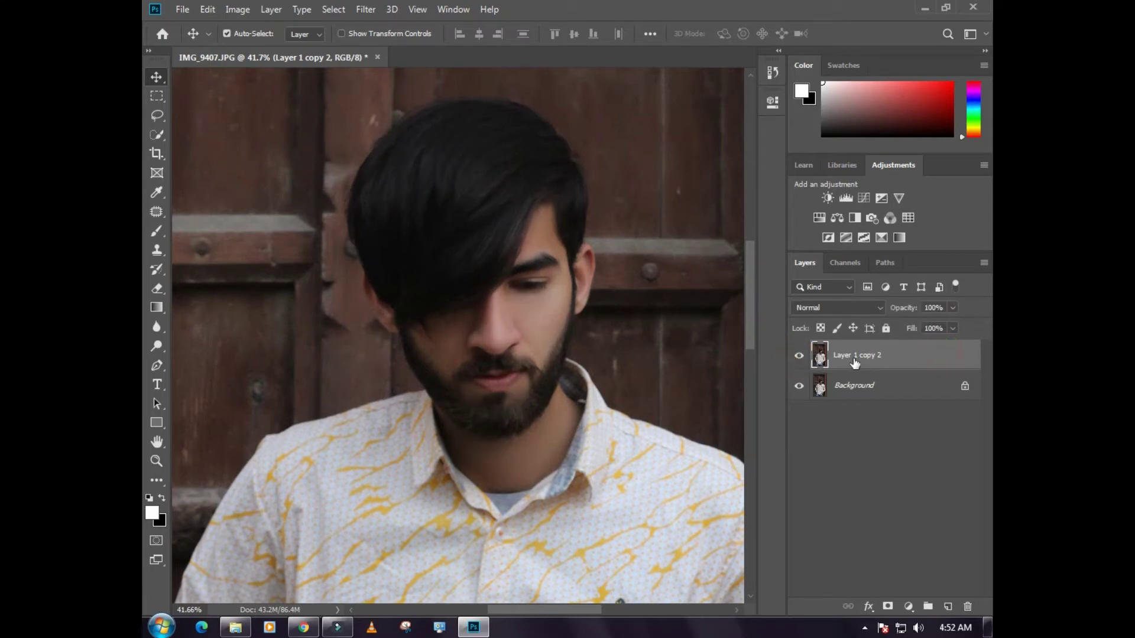
pyautogui.click(799, 357)
# Duplicate Layer 1 copy 2 into Layer 1 copy 3 and open the Camera Raw Filter on it.
pyautogui.moveTo(925, 353); pyautogui.dragTo(947, 606)
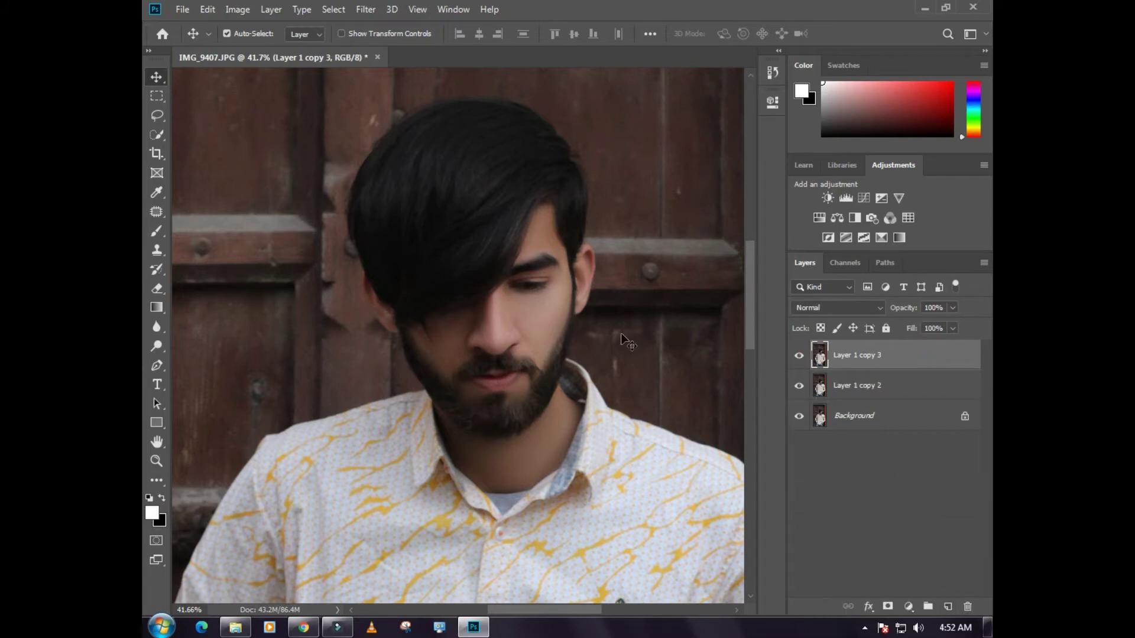
pyautogui.scroll(-1, 516, 311)
pyautogui.scroll(-1, 516, 311)
pyautogui.scroll(-1, 516, 311)
pyautogui.scroll(-1, 516, 311)
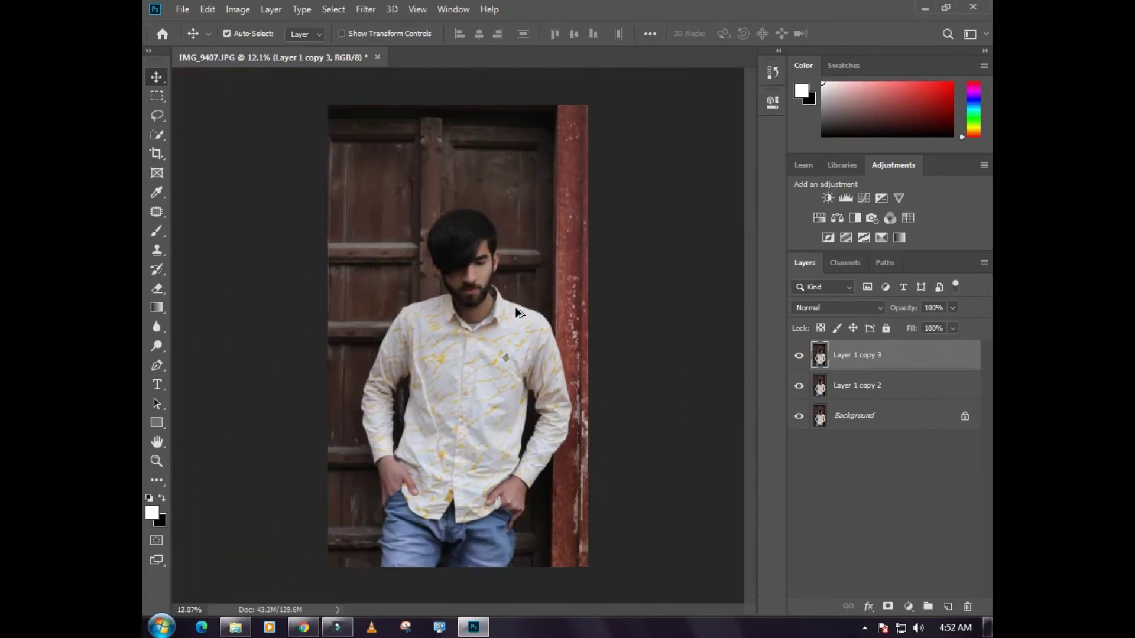
pyautogui.click(373, 10)
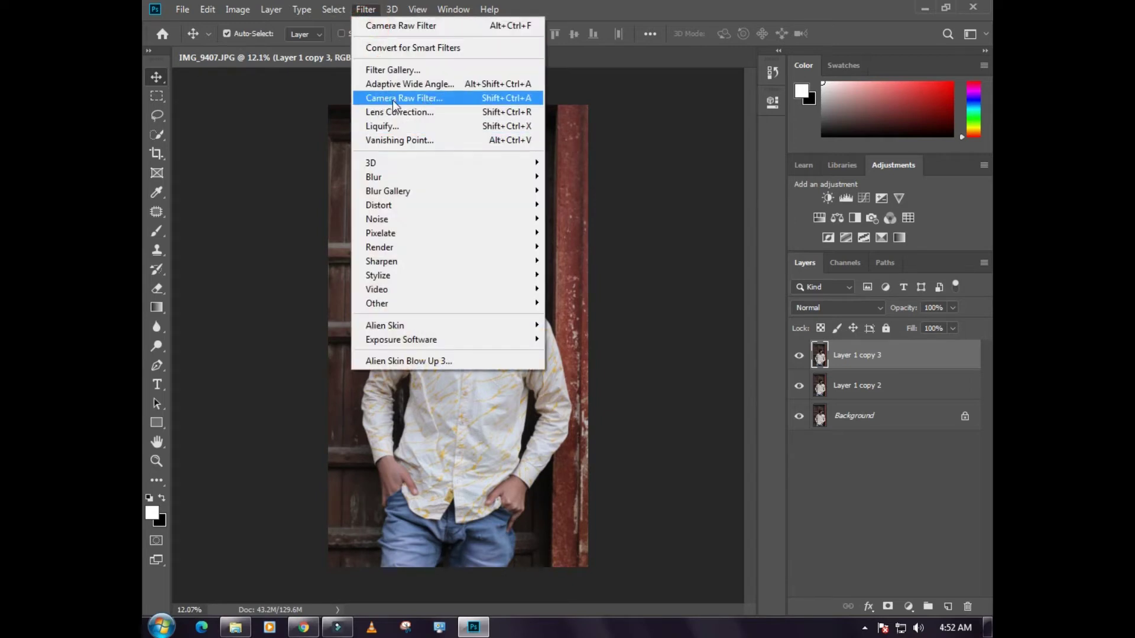
pyautogui.click(447, 98)
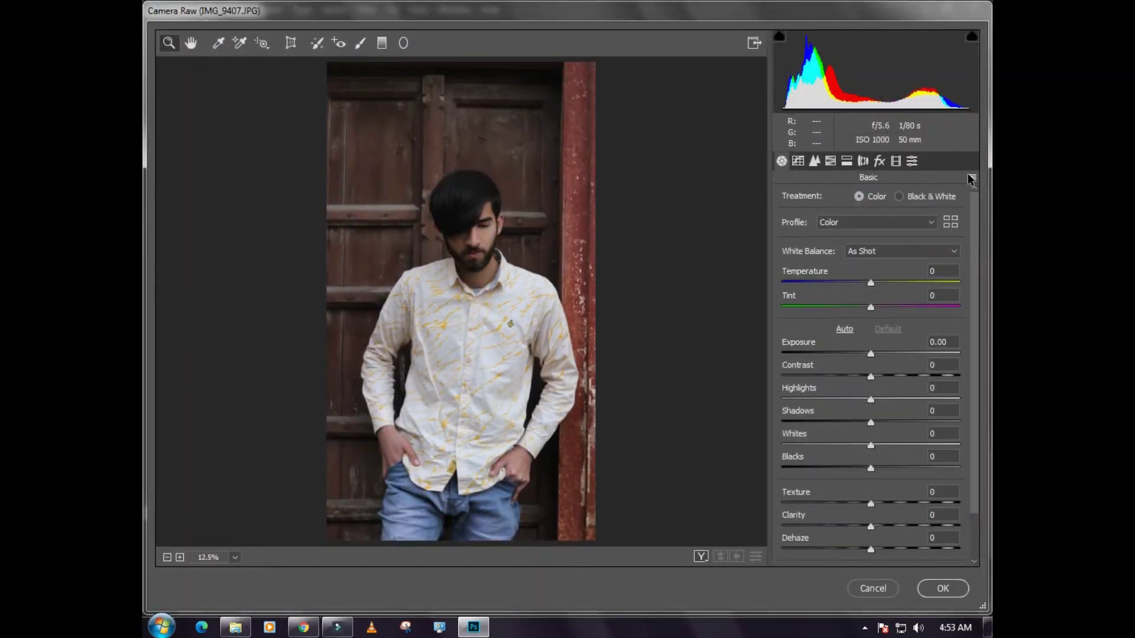
# Load film tone.xmp from the film tone filter folder via Camera Raw's Load Settings.
pyautogui.click(970, 177)
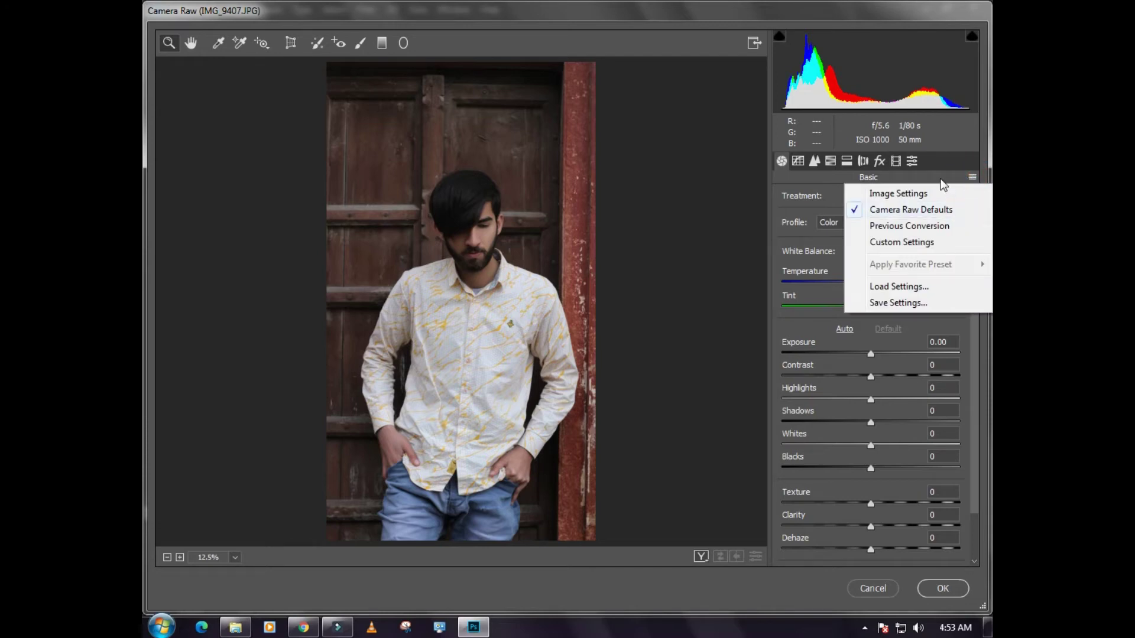
pyautogui.click(926, 288)
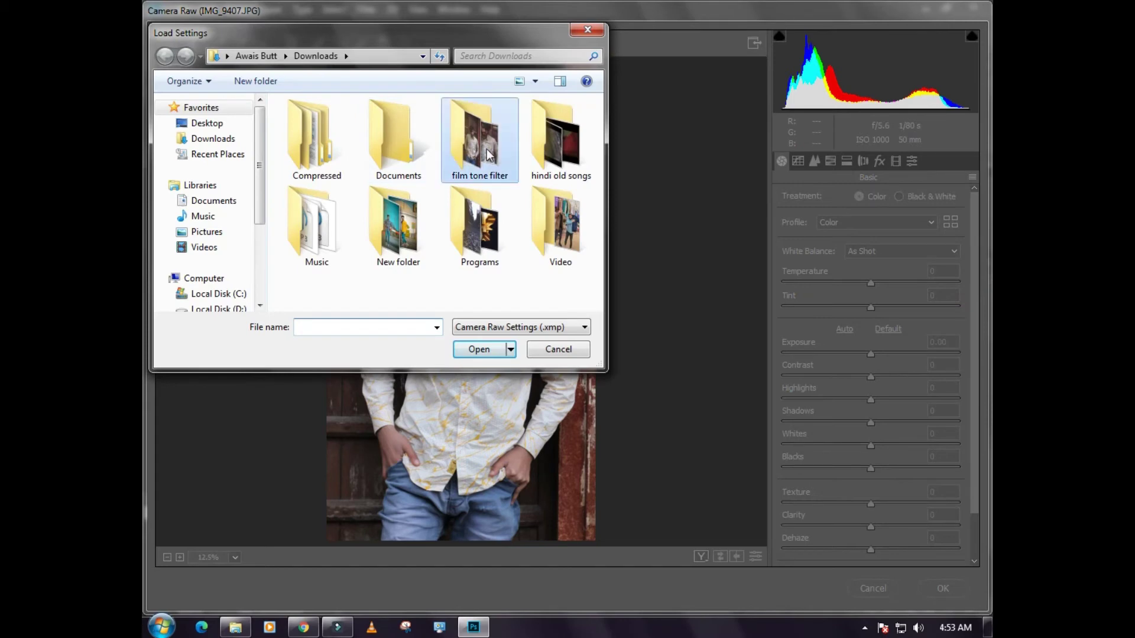
pyautogui.doubleClick(483, 149)
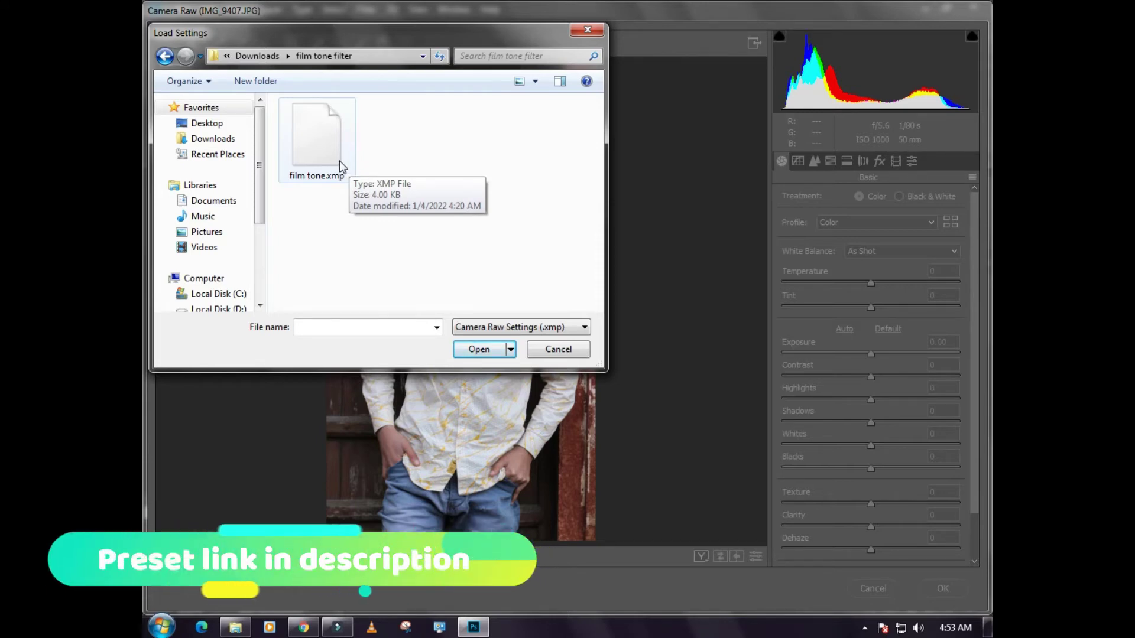
pyautogui.click(319, 141)
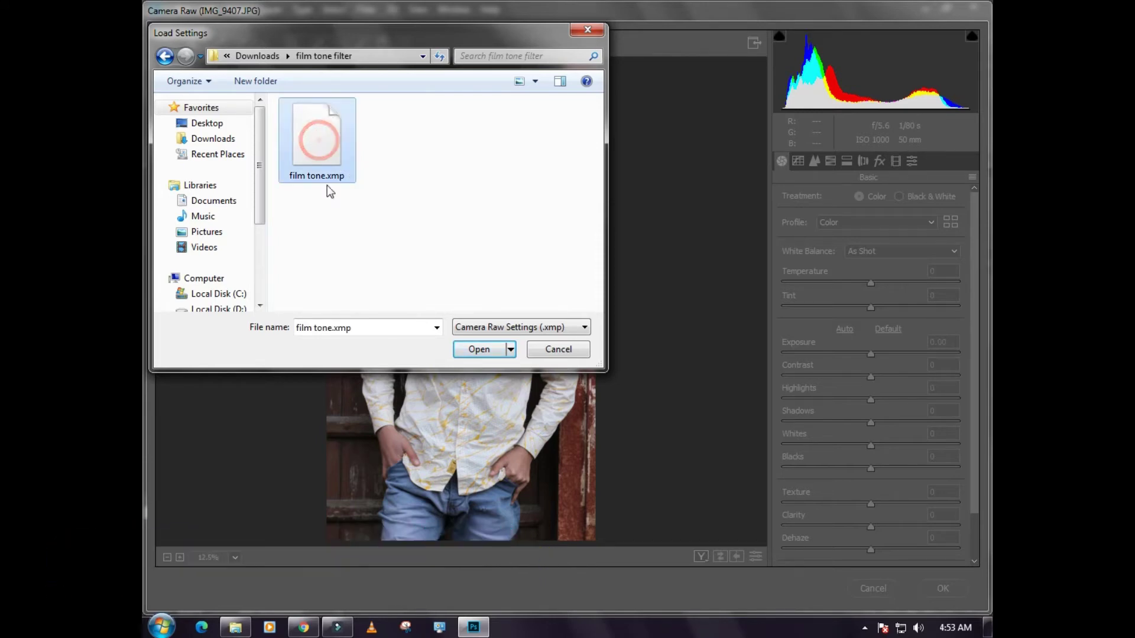
pyautogui.click(479, 350)
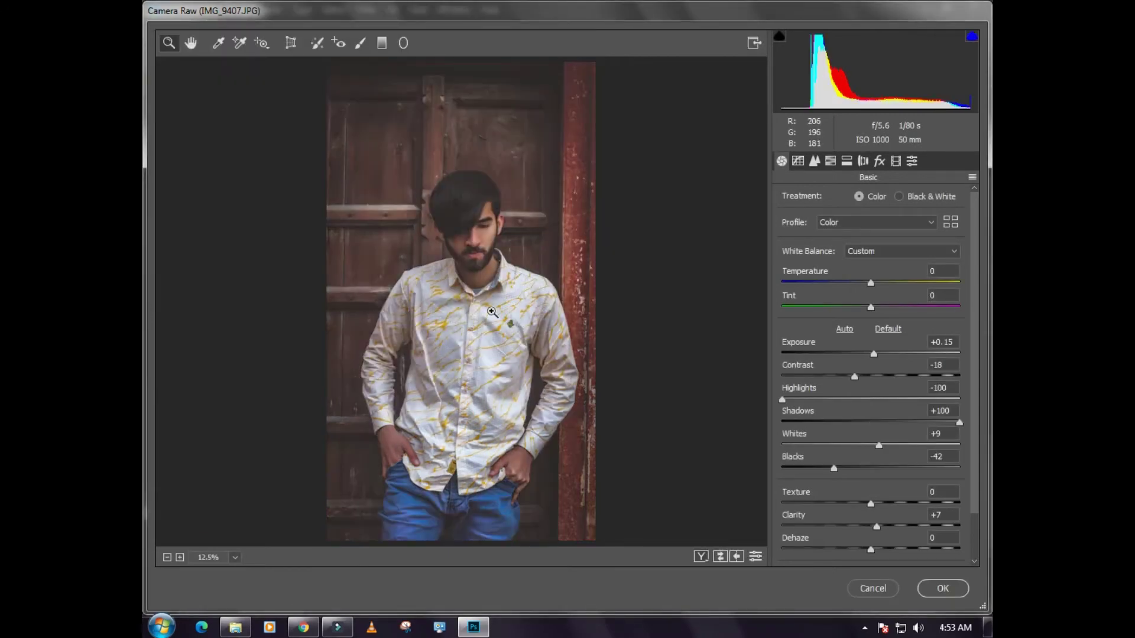
# Zoom the Camera Raw preview in on the face and shirt, then fit the whole photo.
pyautogui.moveTo(359, 172); pyautogui.dragTo(554, 315)
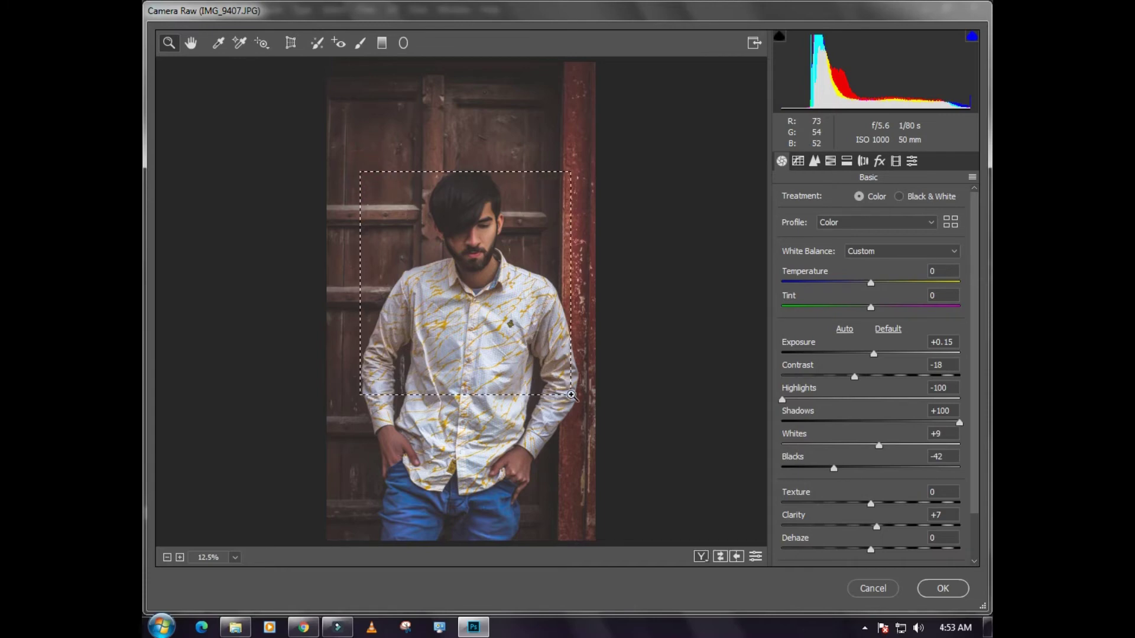
pyautogui.moveTo(491, 272); pyautogui.dragTo(453, 224)
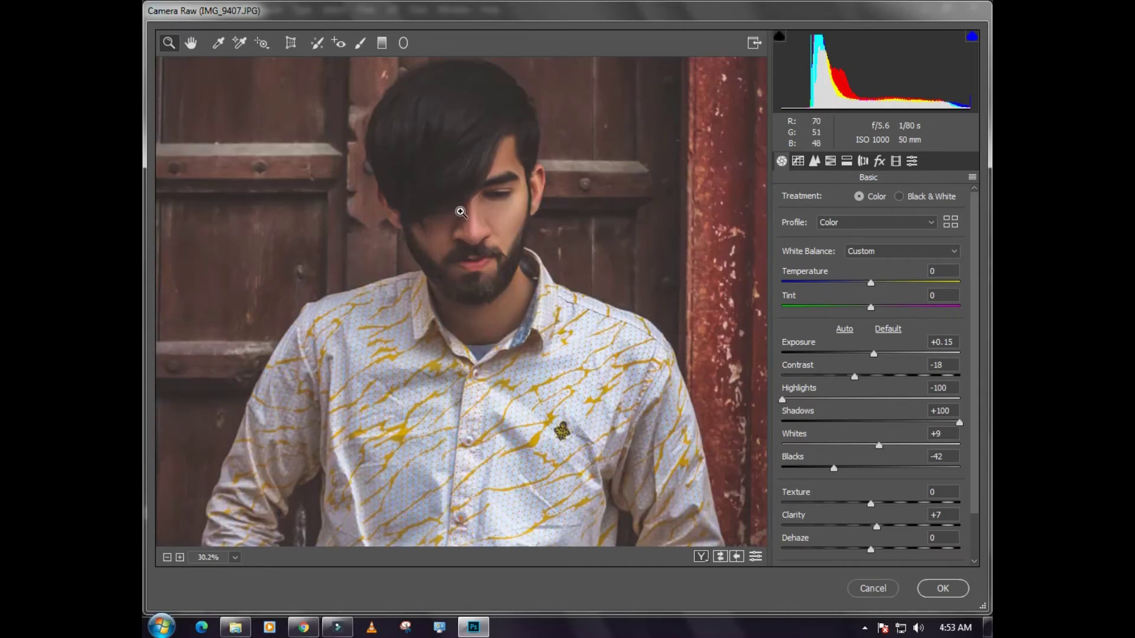
pyautogui.rightClick(621, 242)
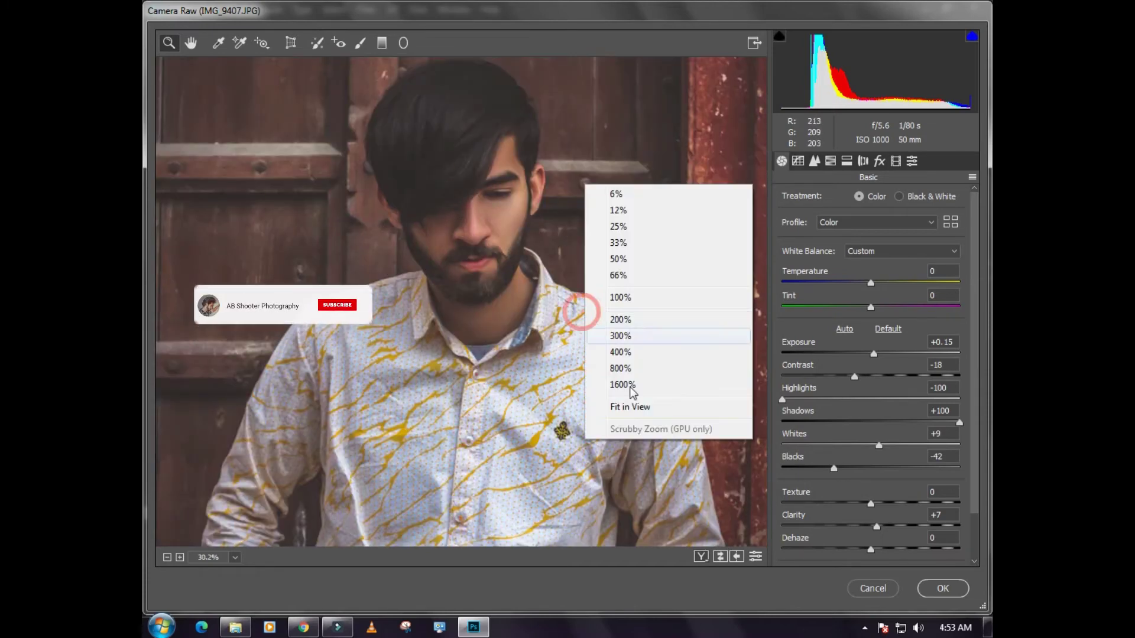
pyautogui.click(628, 402)
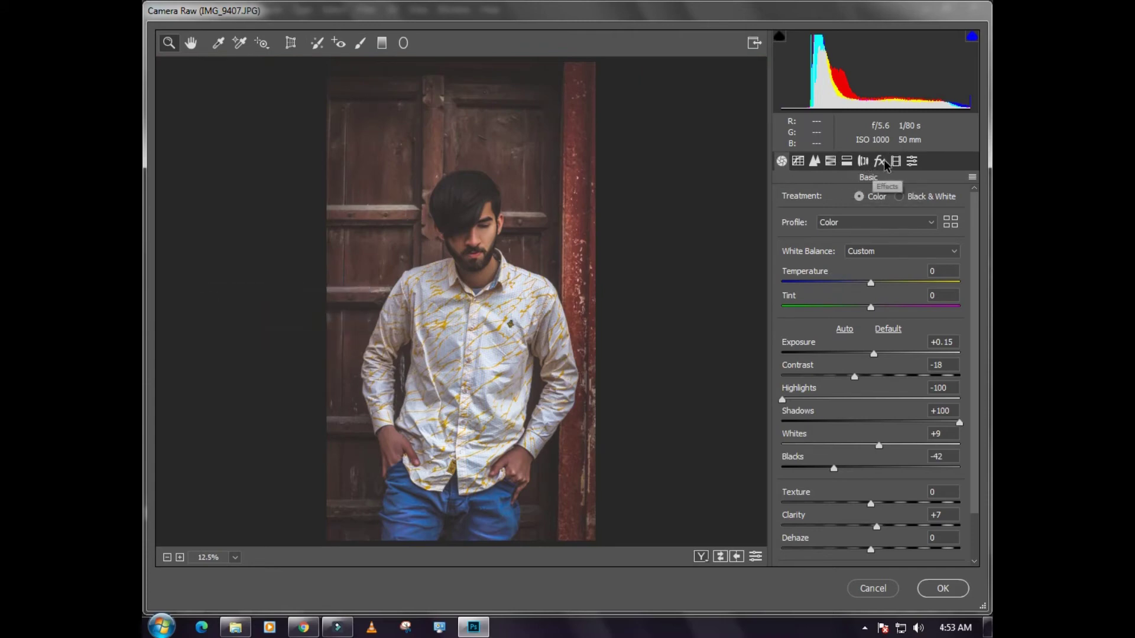
pyautogui.scroll(-3, 851, 443)
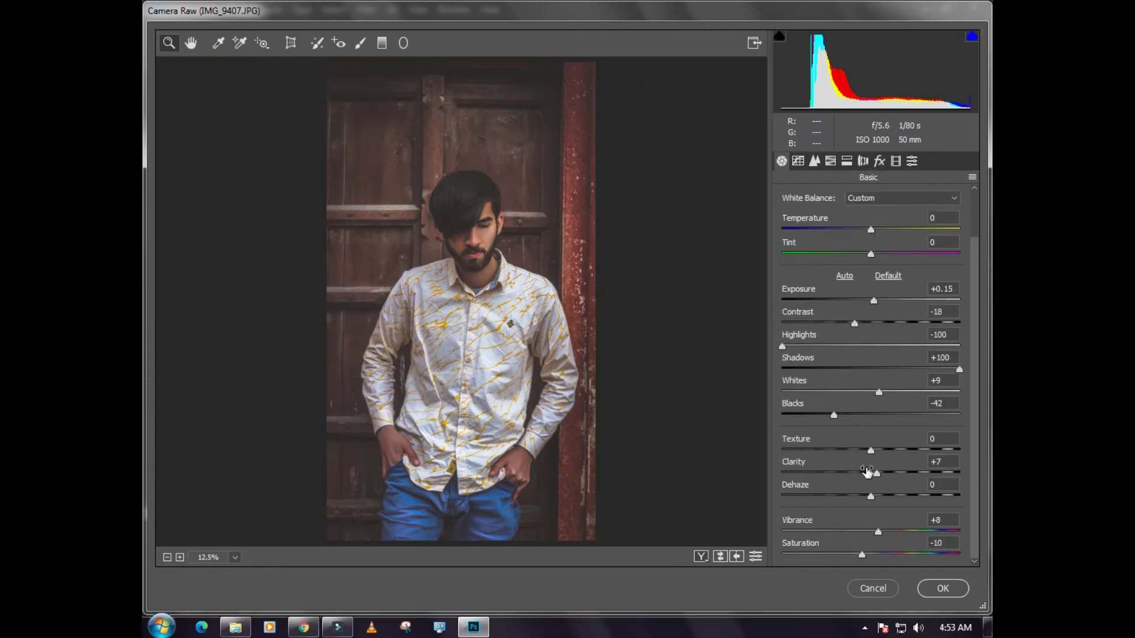
pyautogui.scroll(3, 836, 479)
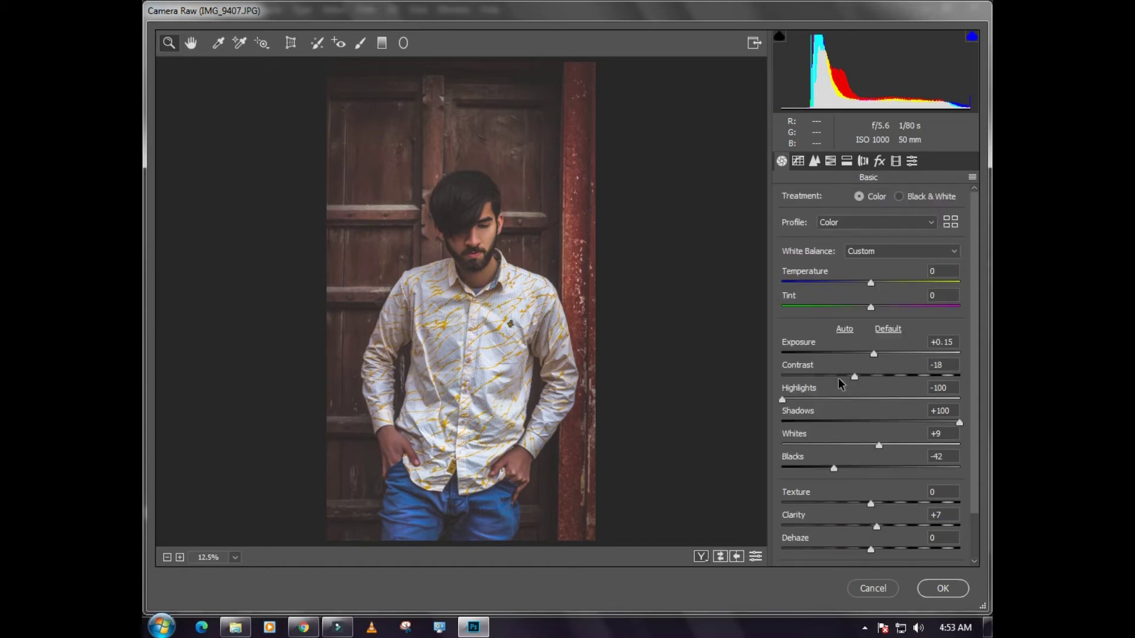
# Review the Tone Curve, Detail, Split Toning, Effects and Calibration panels, then apply the look.
pyautogui.click(797, 161)
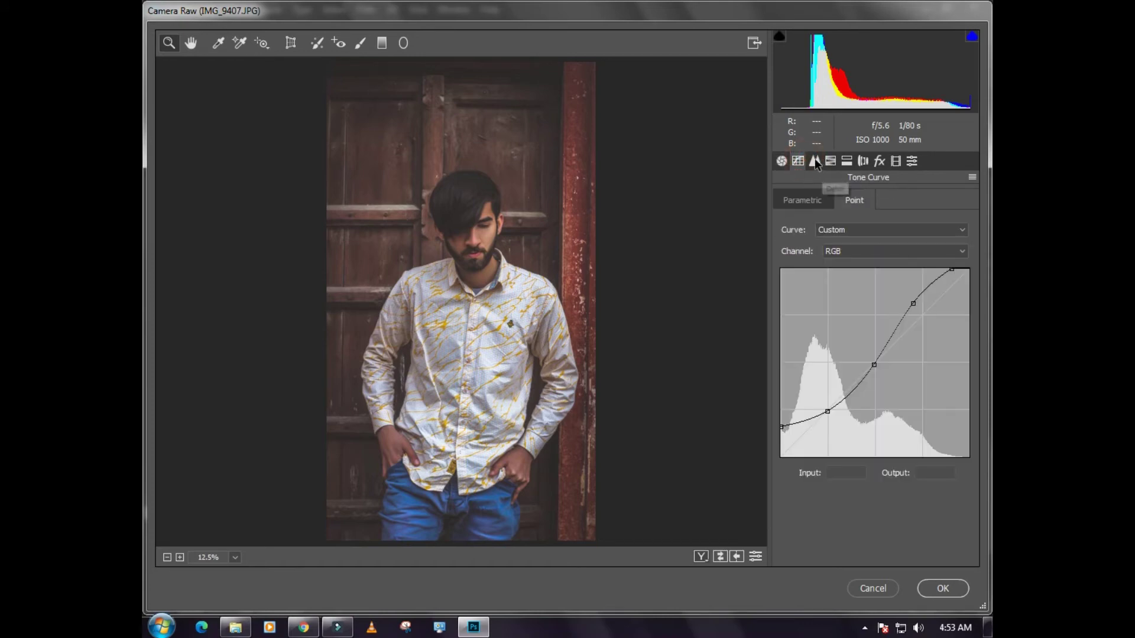
pyautogui.click(815, 161)
pyautogui.click(846, 161)
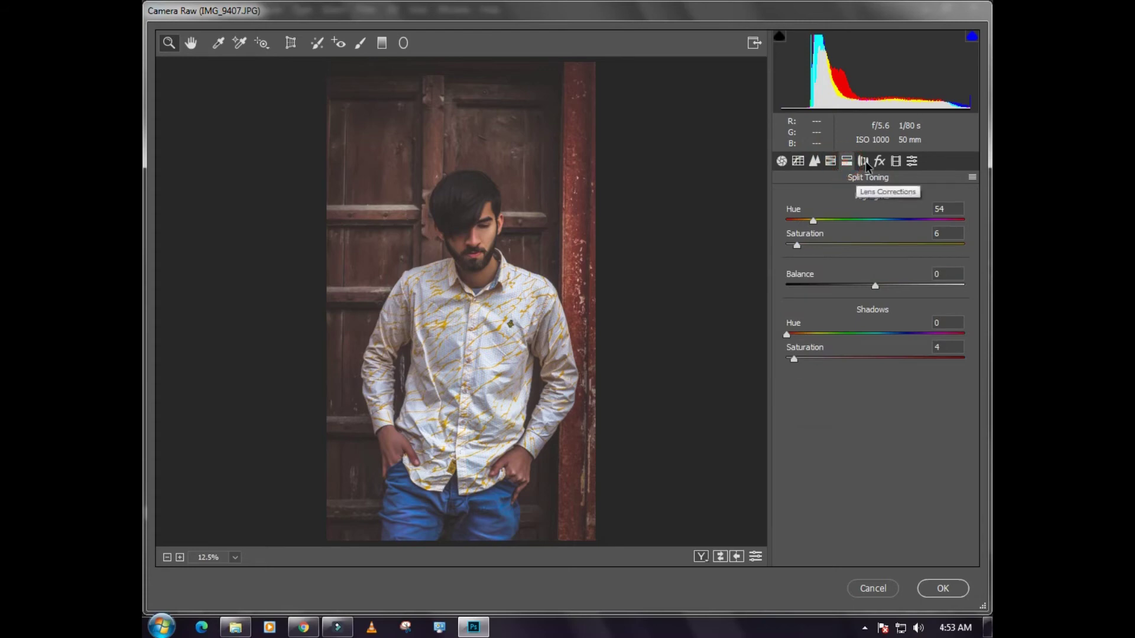
pyautogui.click(880, 161)
pyautogui.click(895, 161)
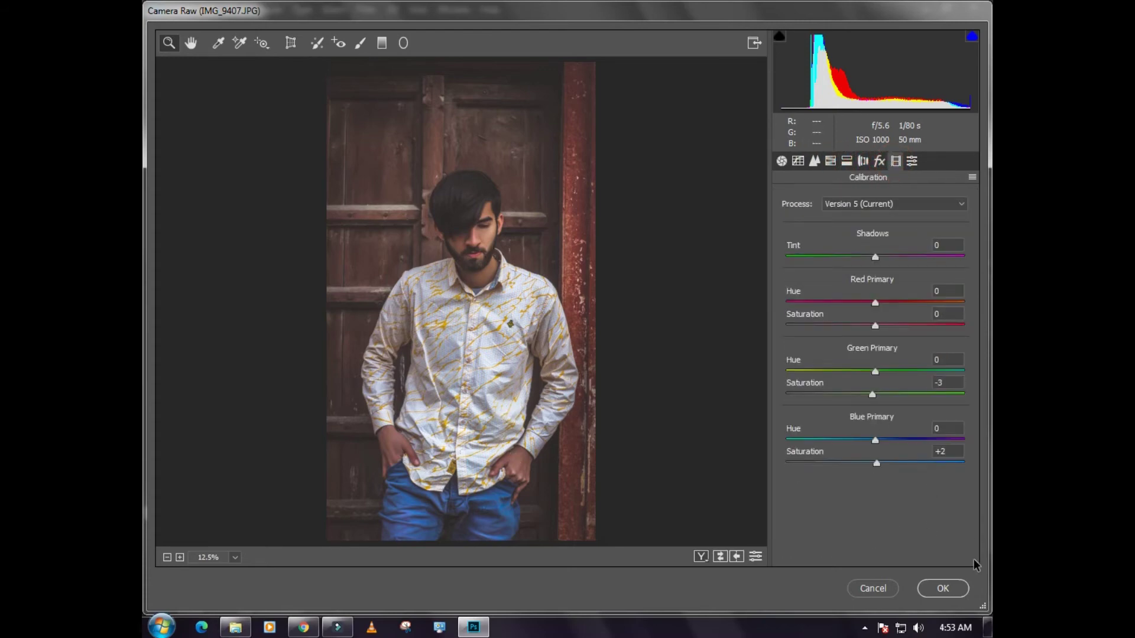
pyautogui.click(942, 587)
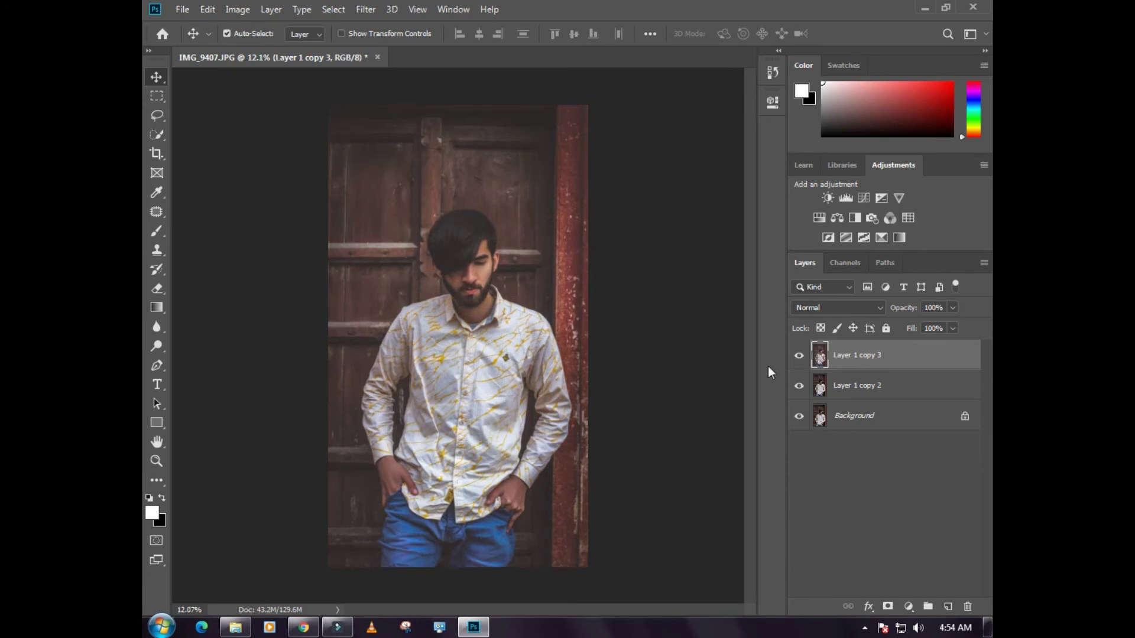
pyautogui.click(798, 355)
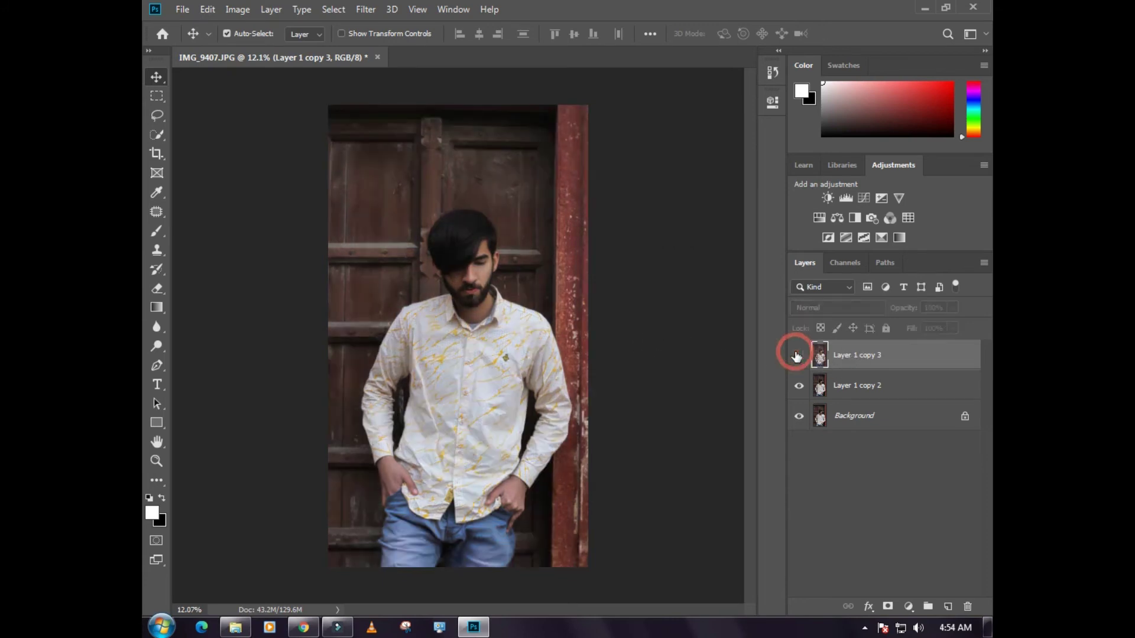
pyautogui.moveTo(446, 255); pyautogui.dragTo(535, 258)
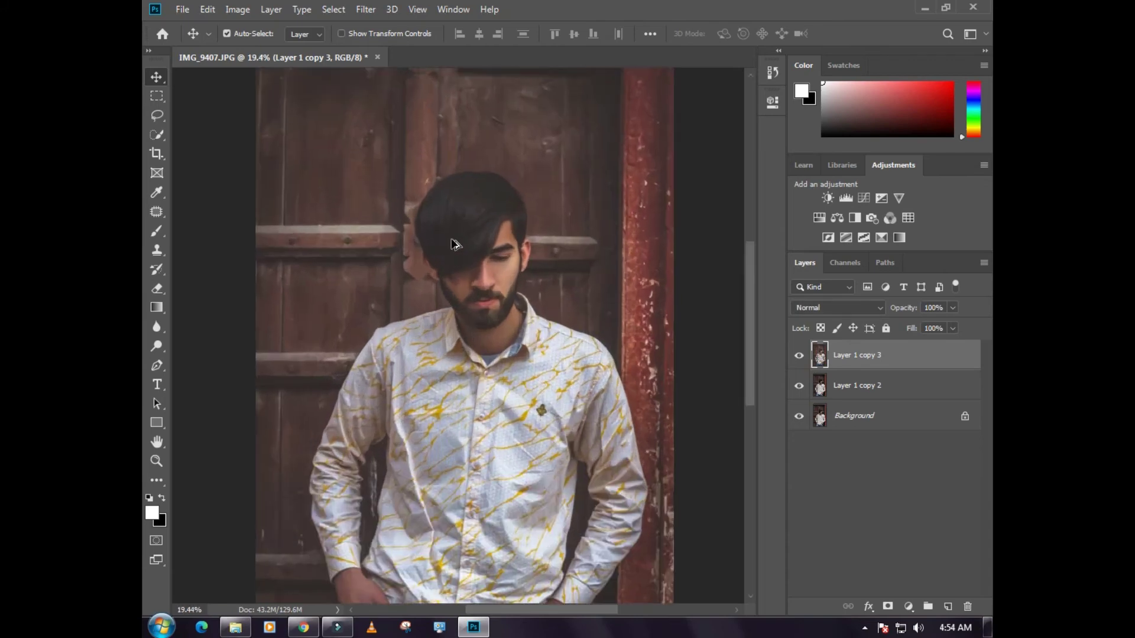
pyautogui.scroll(-3, 524, 237)
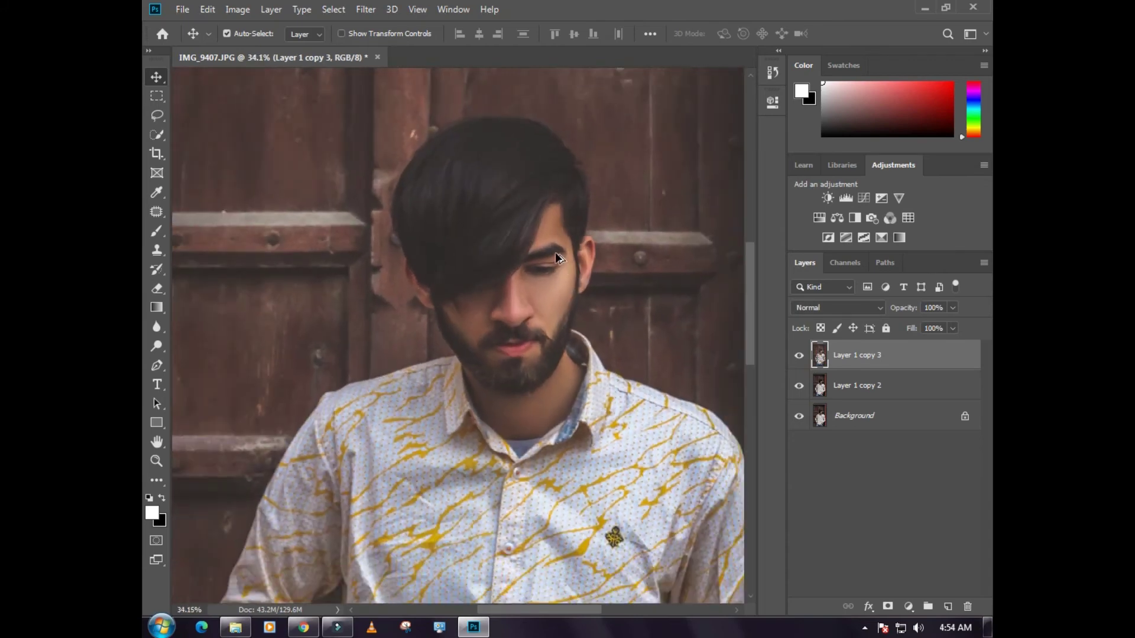
pyautogui.click(793, 356)
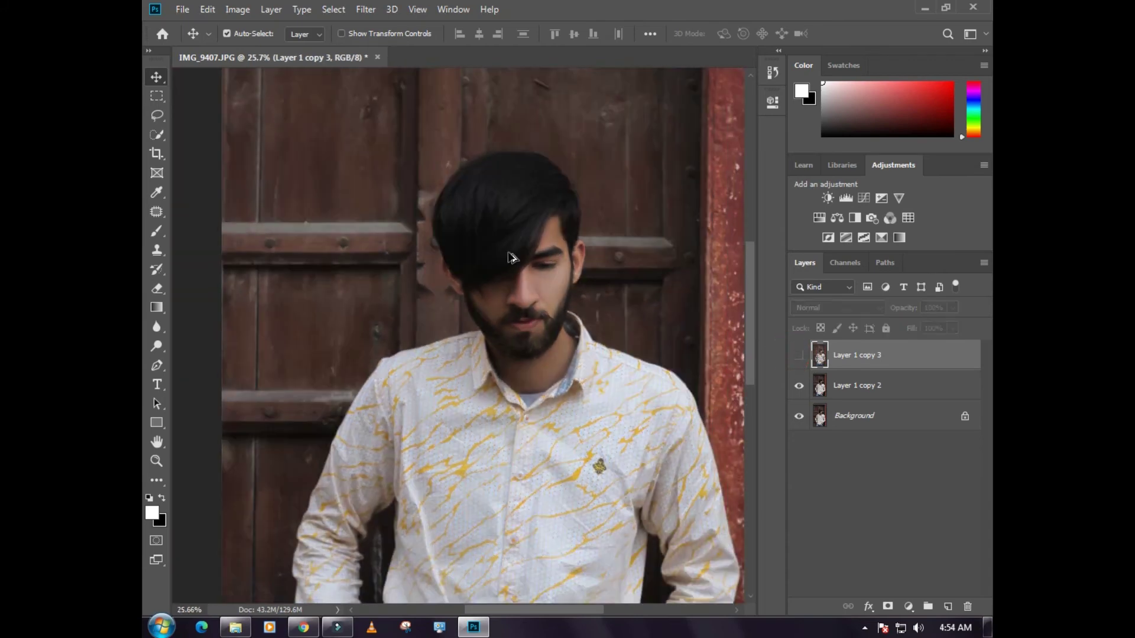
pyautogui.scroll(3, 532, 271)
pyautogui.scroll(2, 588, 298)
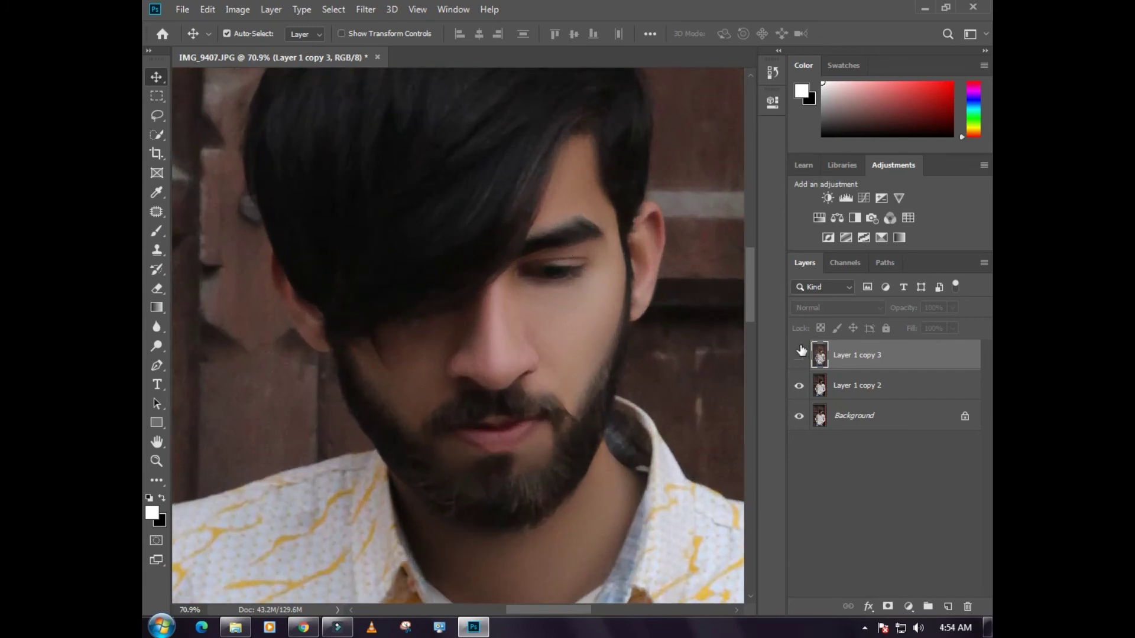
pyautogui.click(799, 356)
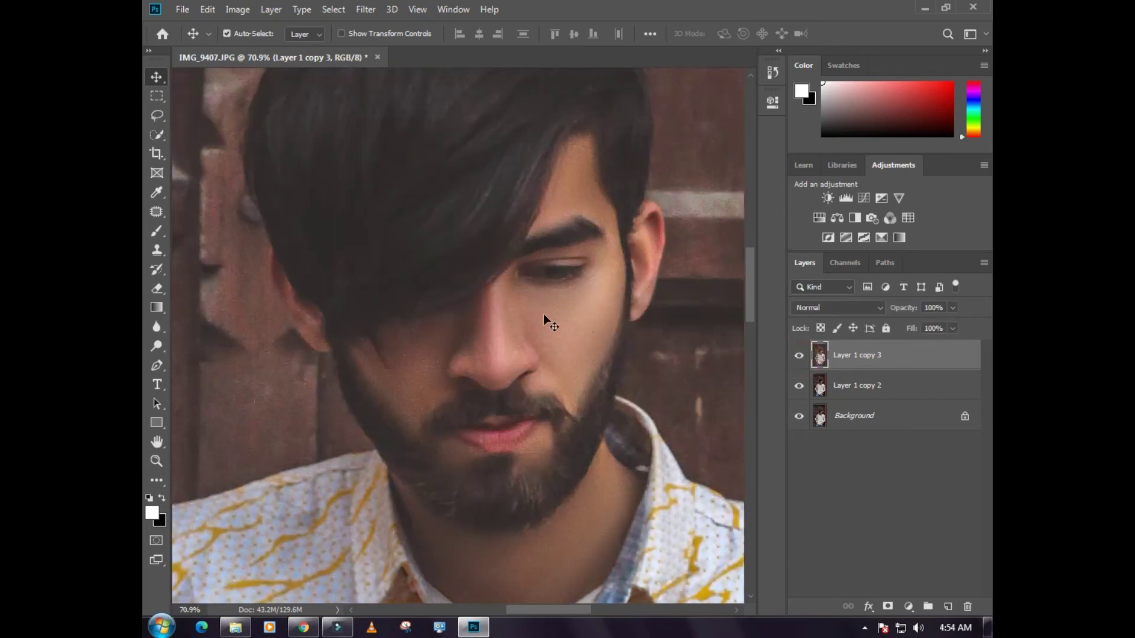
pyautogui.scroll(-3, 494, 313)
pyautogui.scroll(-3, 491, 301)
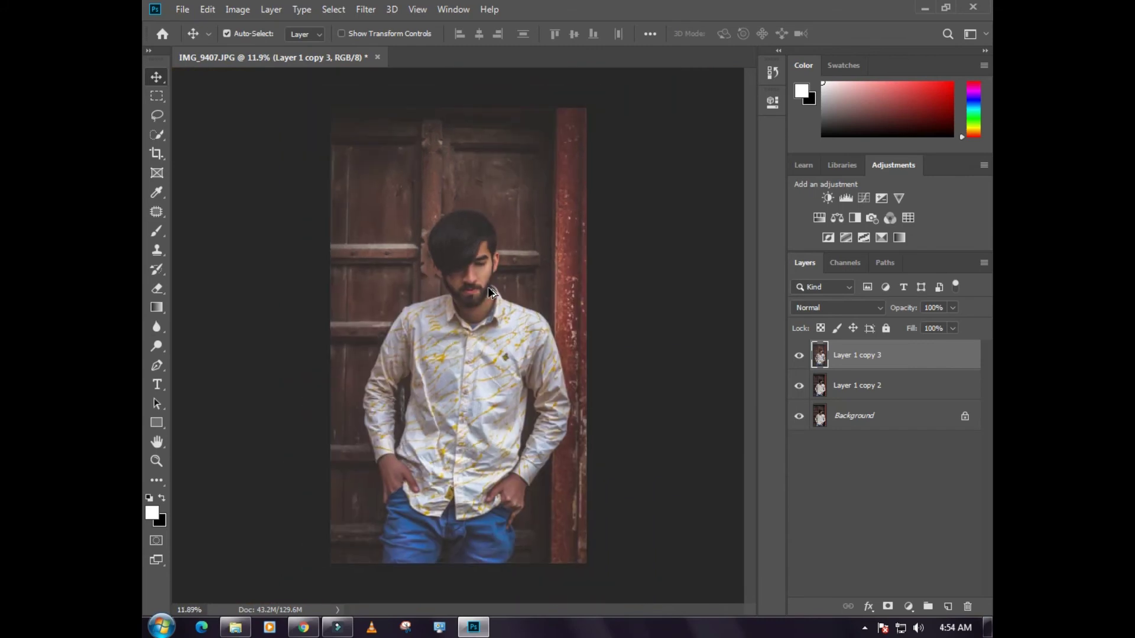
pyautogui.scroll(-2, 517, 334)
pyautogui.scroll(1, 499, 323)
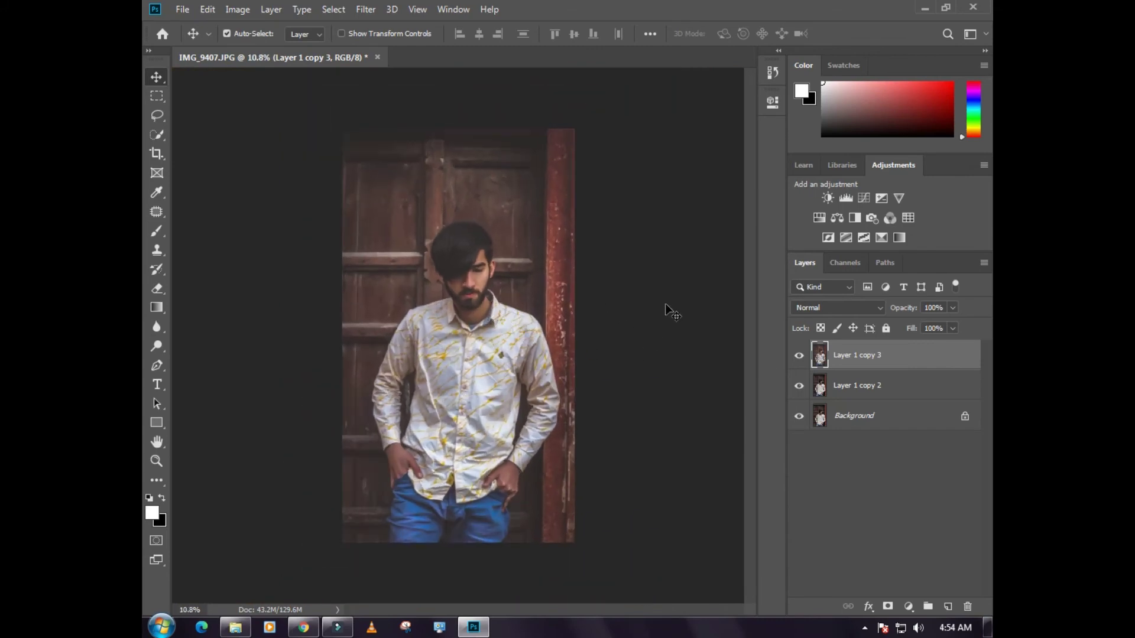
pyautogui.click(797, 356)
# Minimise the Photoshop window to reveal the desktop wallpaper.
pyautogui.click(925, 9)
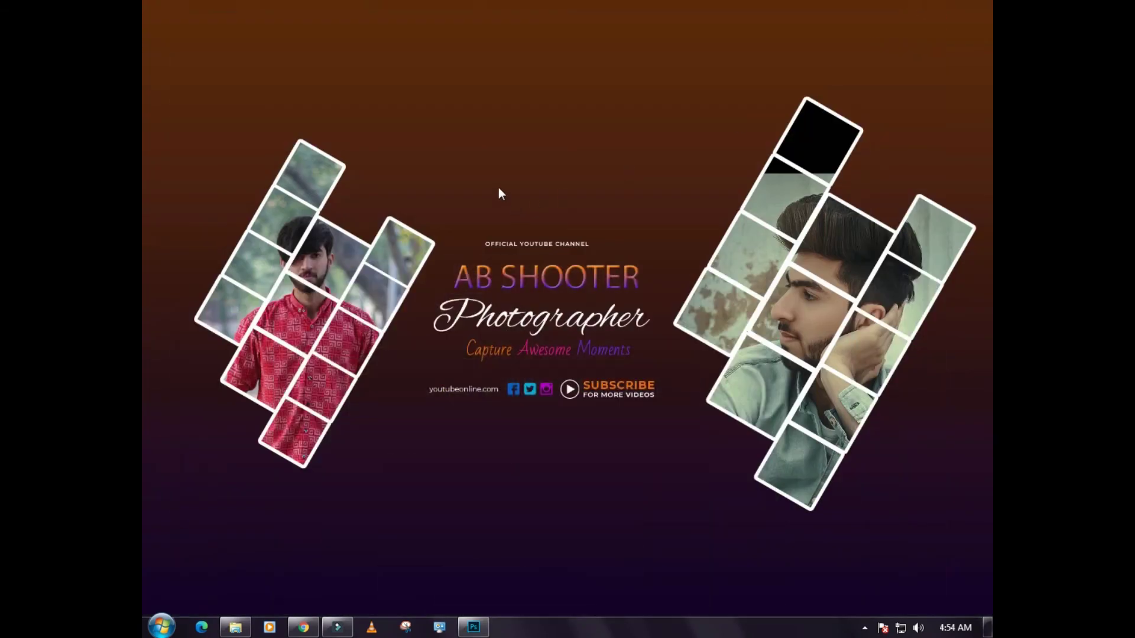